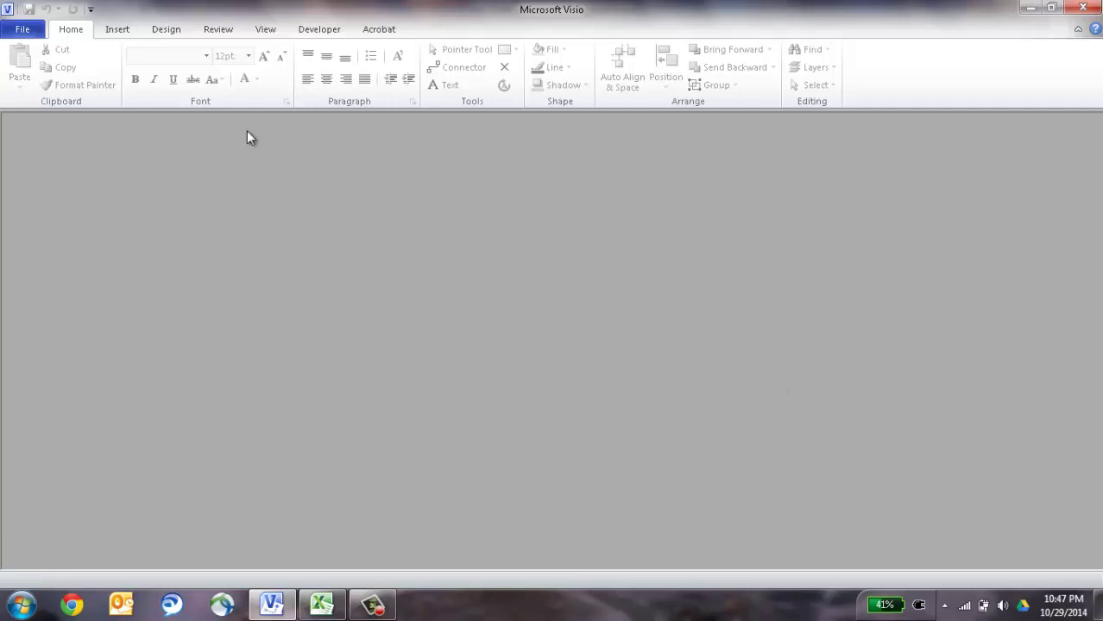
Open the File tab's New page to see the available templates.
click(22, 30)
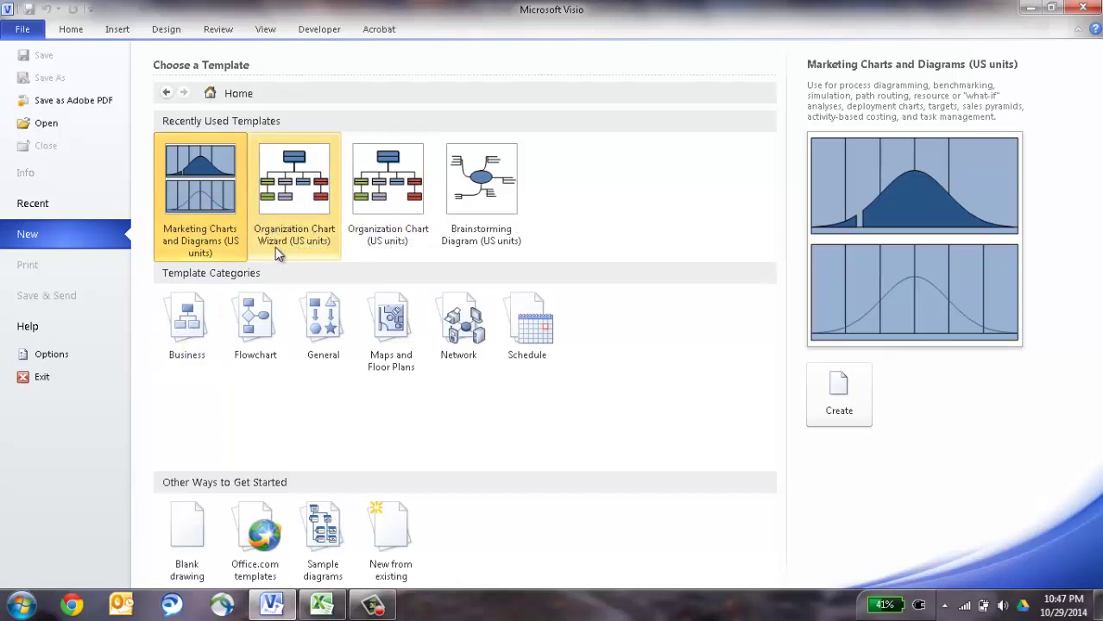
Create a drawing from the Business category's Organization Chart Wizard template.
click(196, 316)
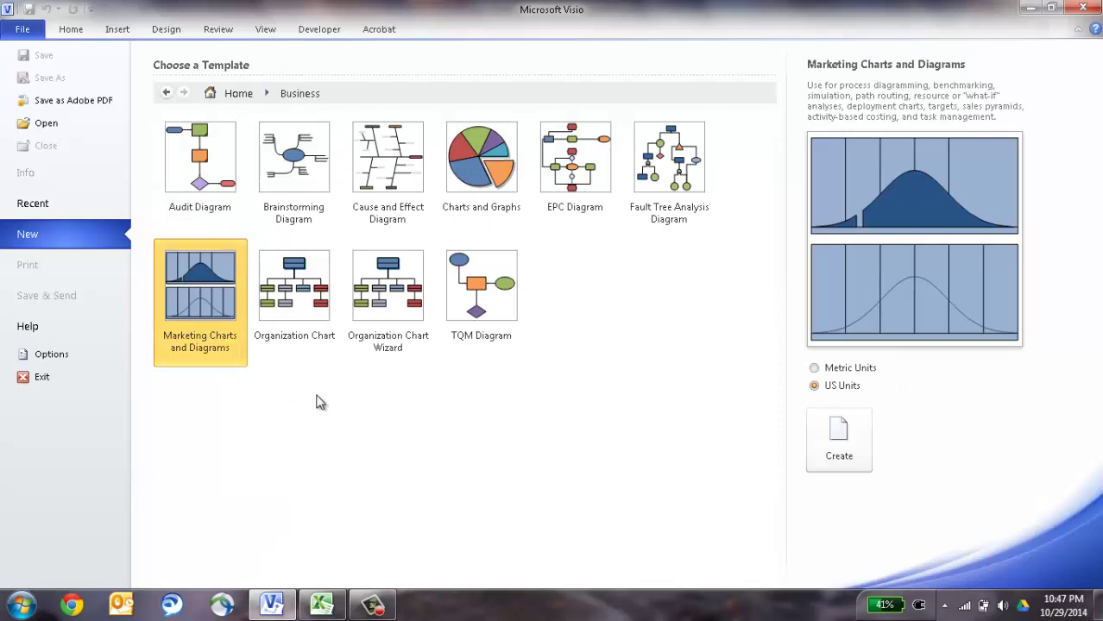
double_click(390, 301)
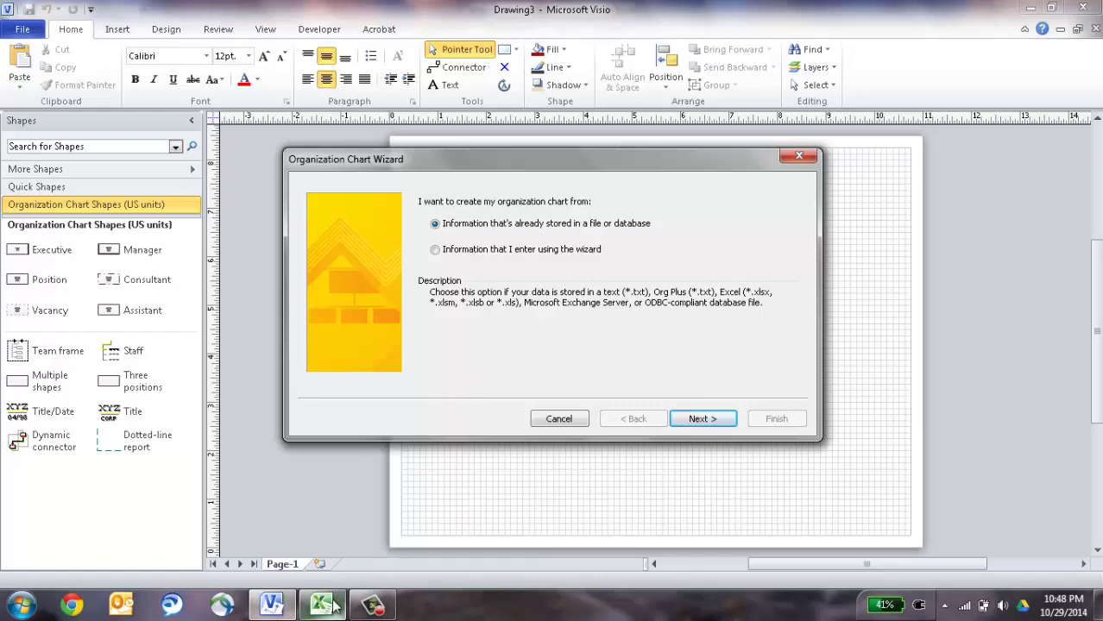
mouse_move(333, 606)
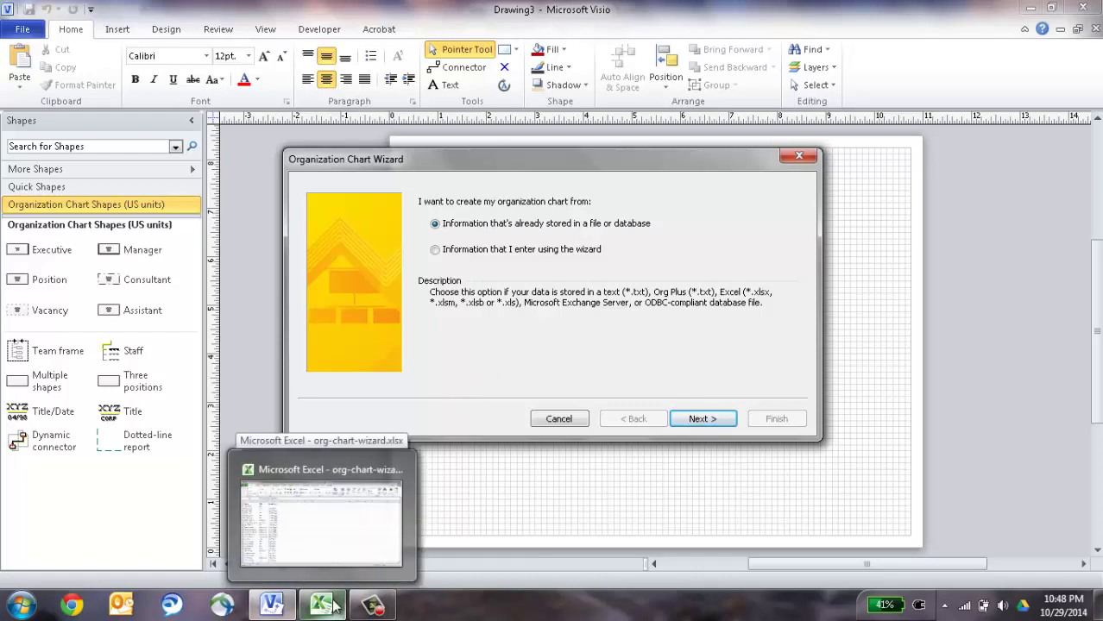
Bring up org-chart-wizard.xlsx and review the CFO title and the COO's row (A3–C3).
click(333, 606)
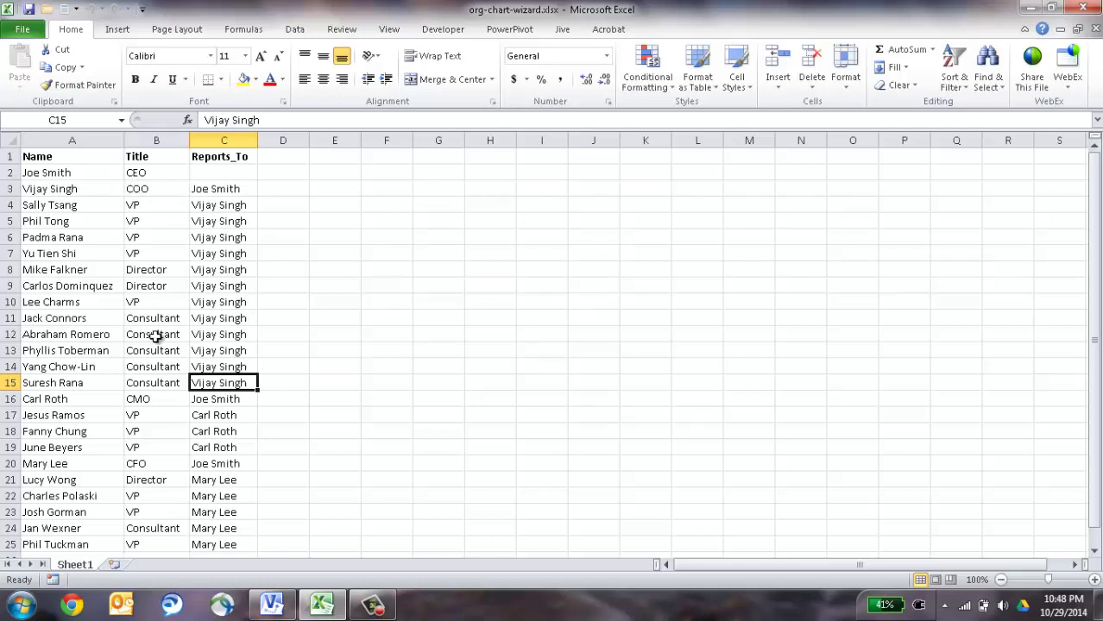
click(160, 464)
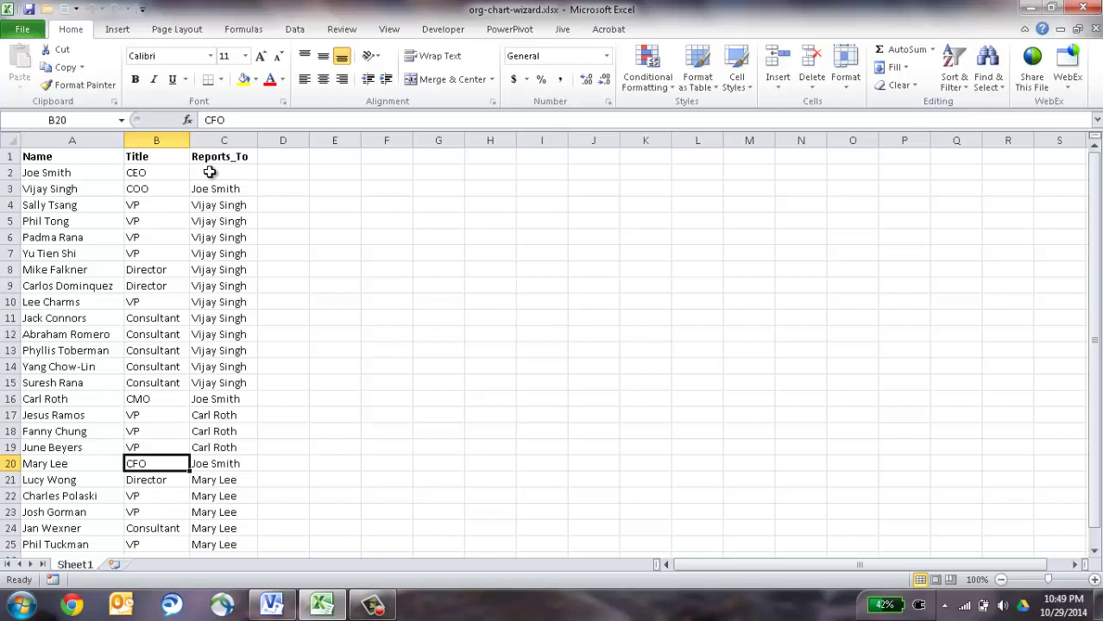
click(93, 191)
click(139, 191)
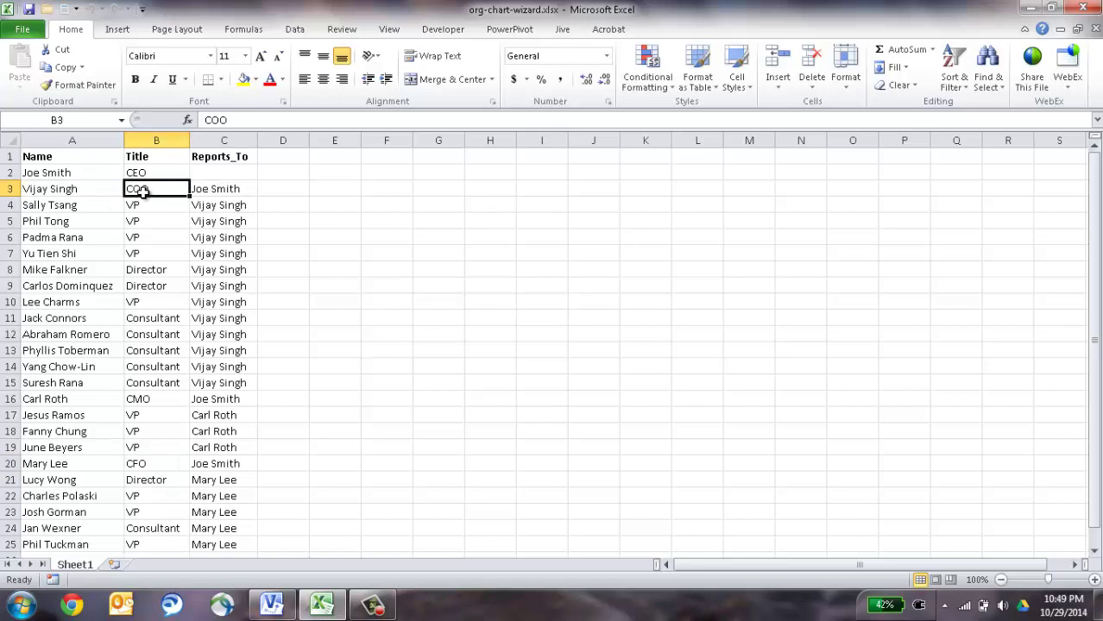
click(202, 191)
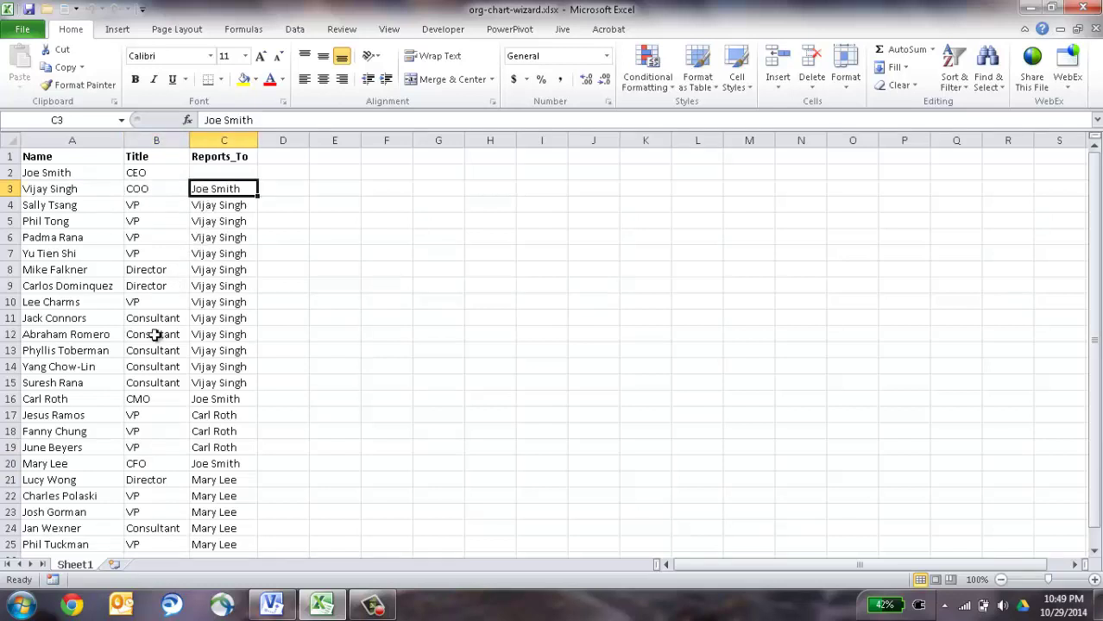
Review the name, title and manager in the CMO row 16 and CFO row 20.
click(85, 399)
click(149, 399)
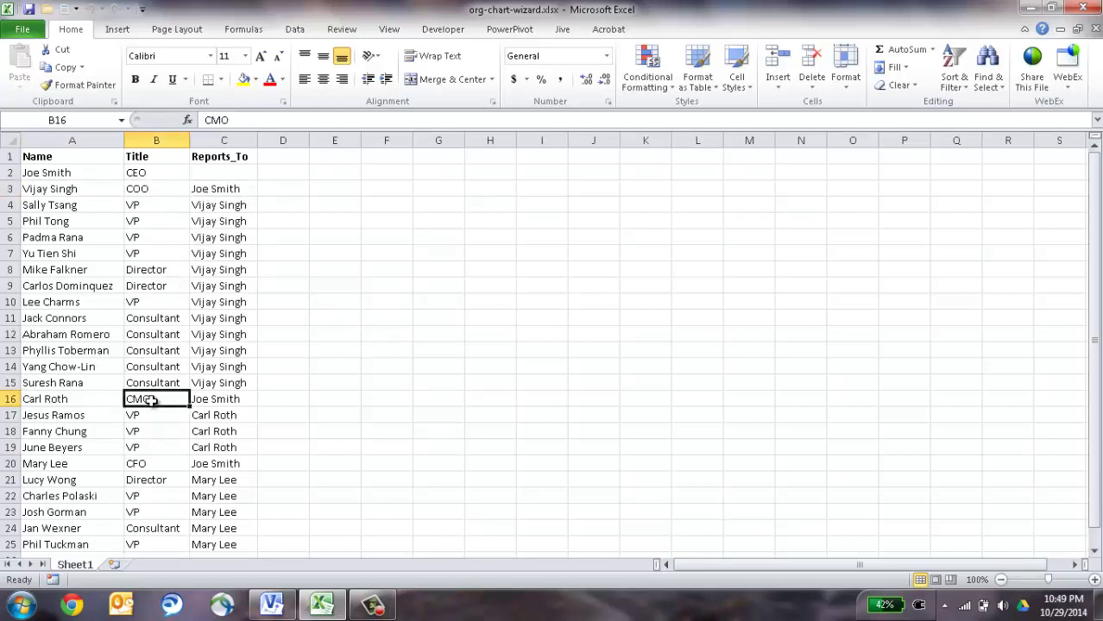
click(215, 402)
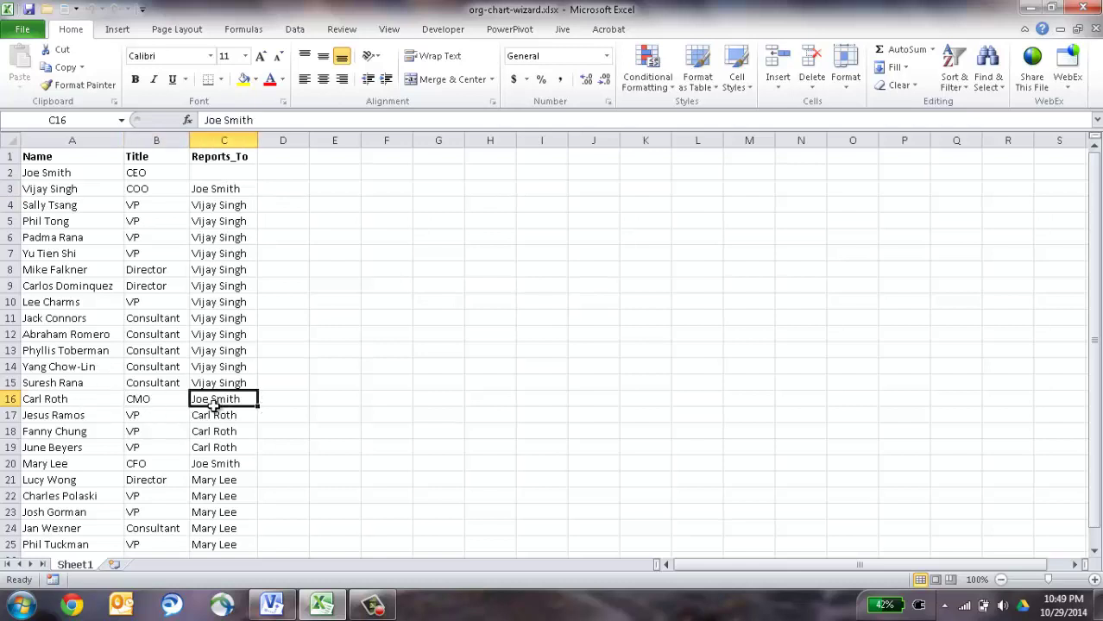
click(93, 461)
click(140, 464)
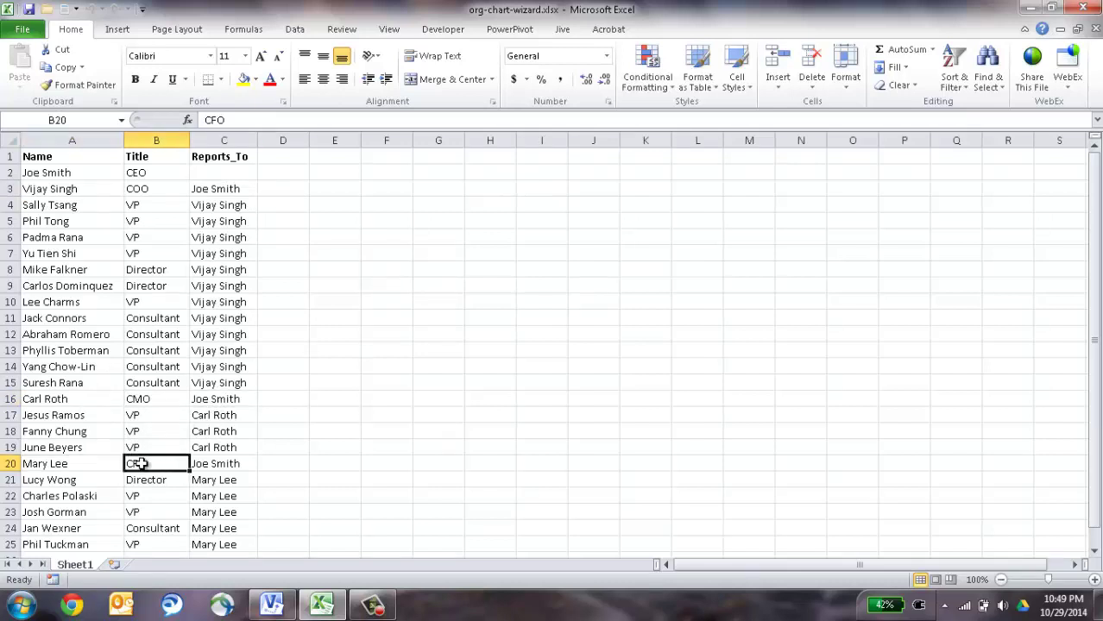
click(207, 467)
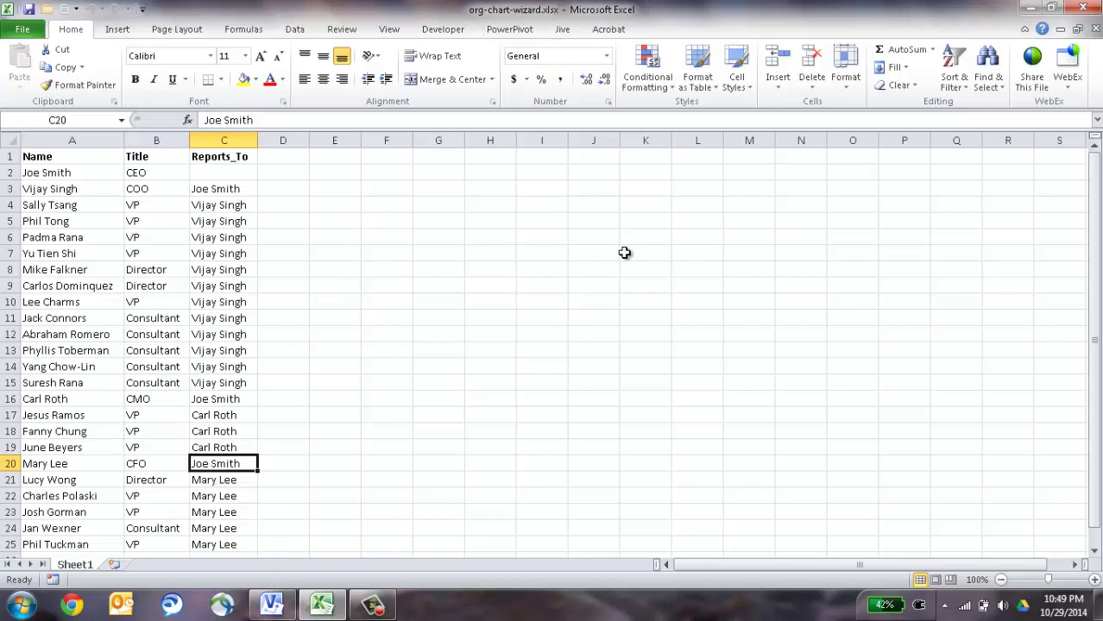
Close the workbook and point the Visio wizard at the org-chart-wizard.xlsx Excel file.
click(1094, 27)
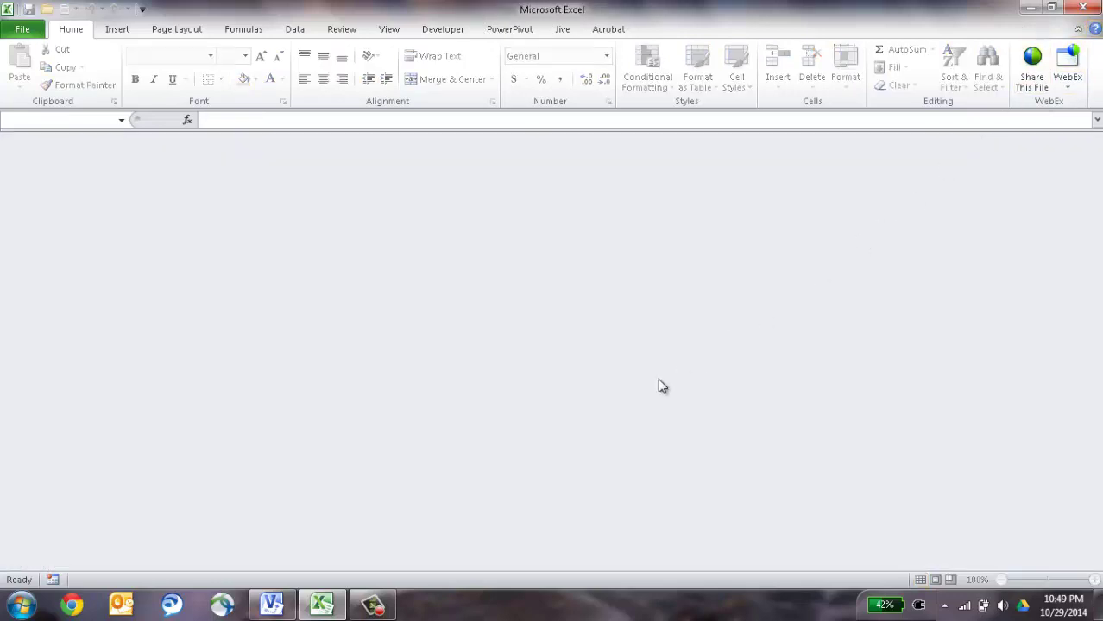
click(273, 604)
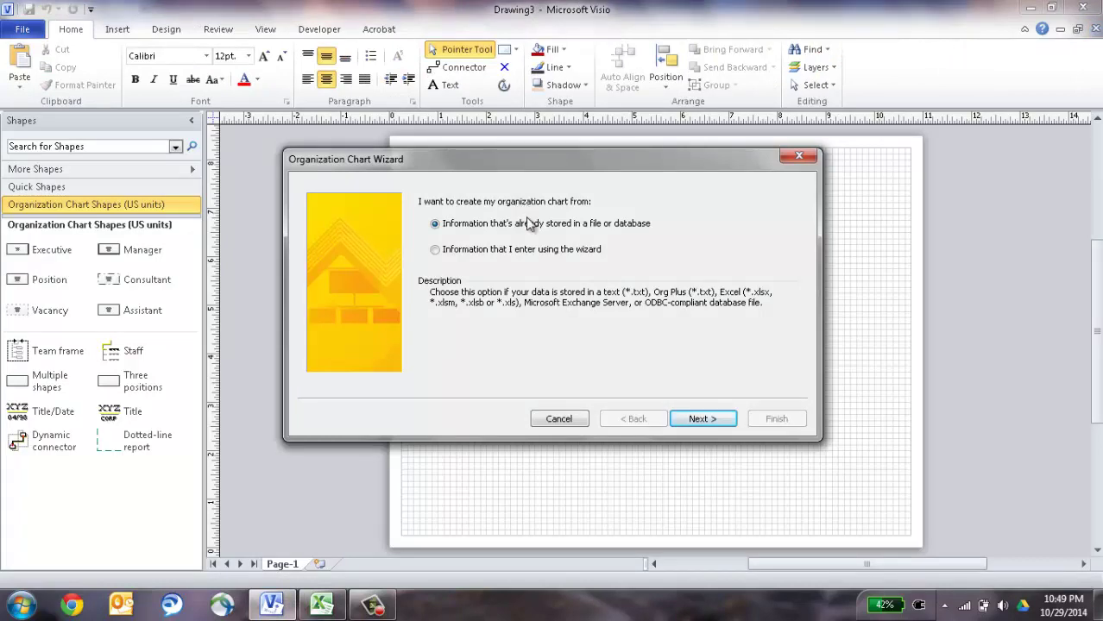
click(701, 417)
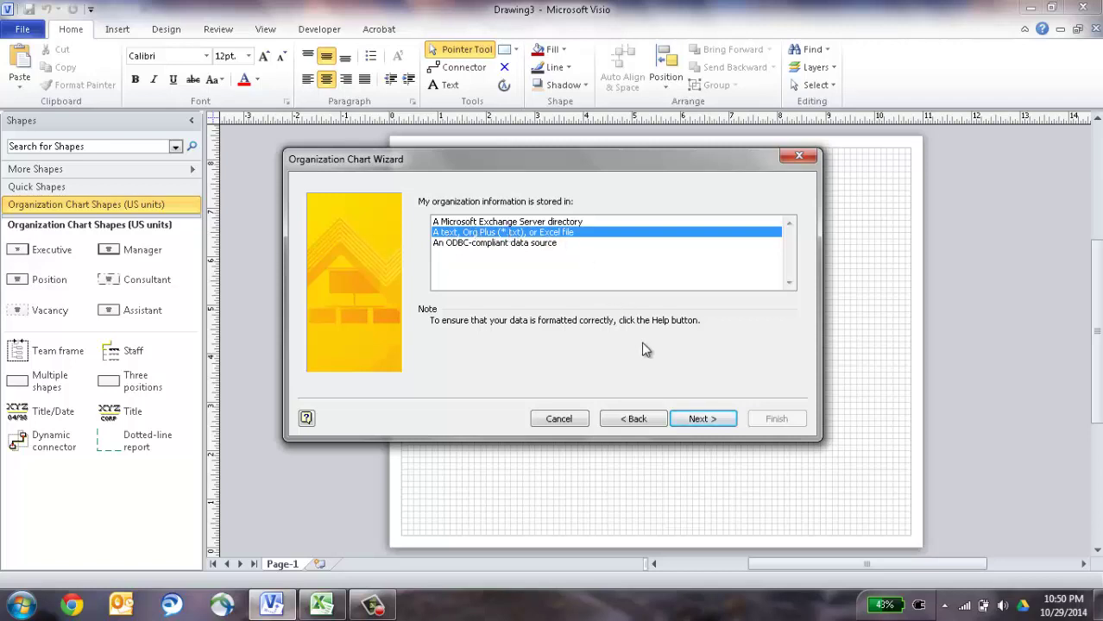
click(720, 421)
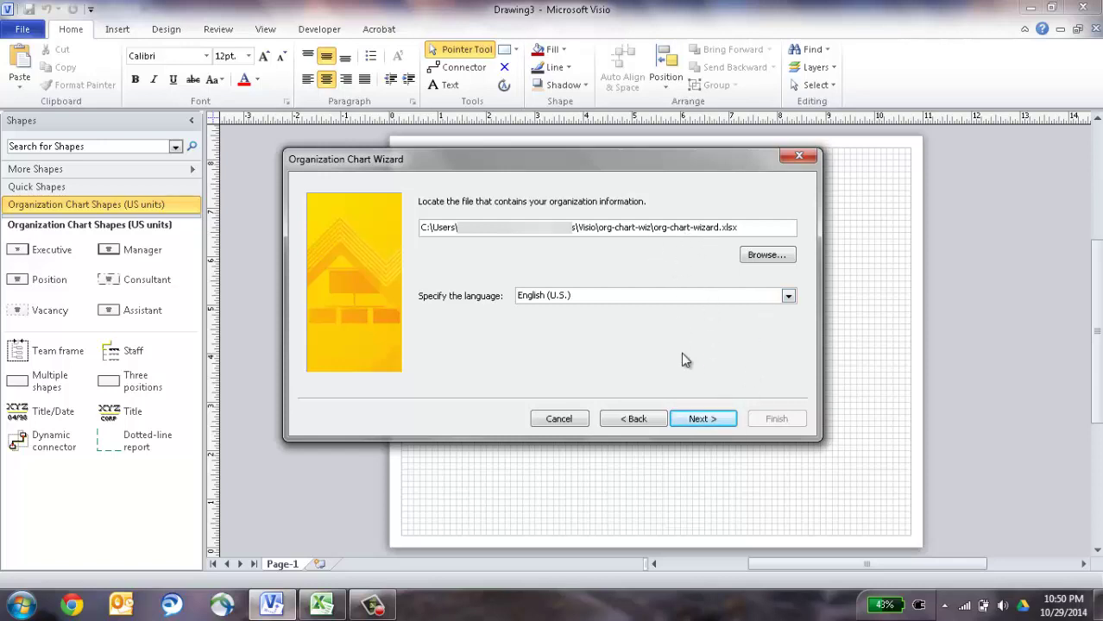
click(709, 419)
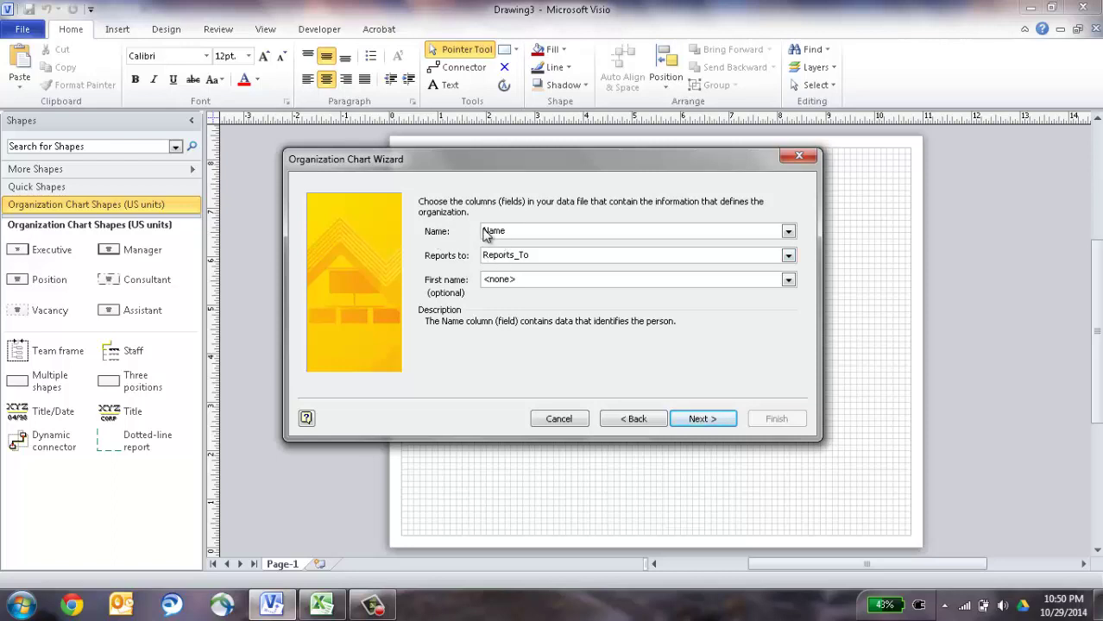
Map Name as the person identifier and Reports_To as the manager column.
click(522, 233)
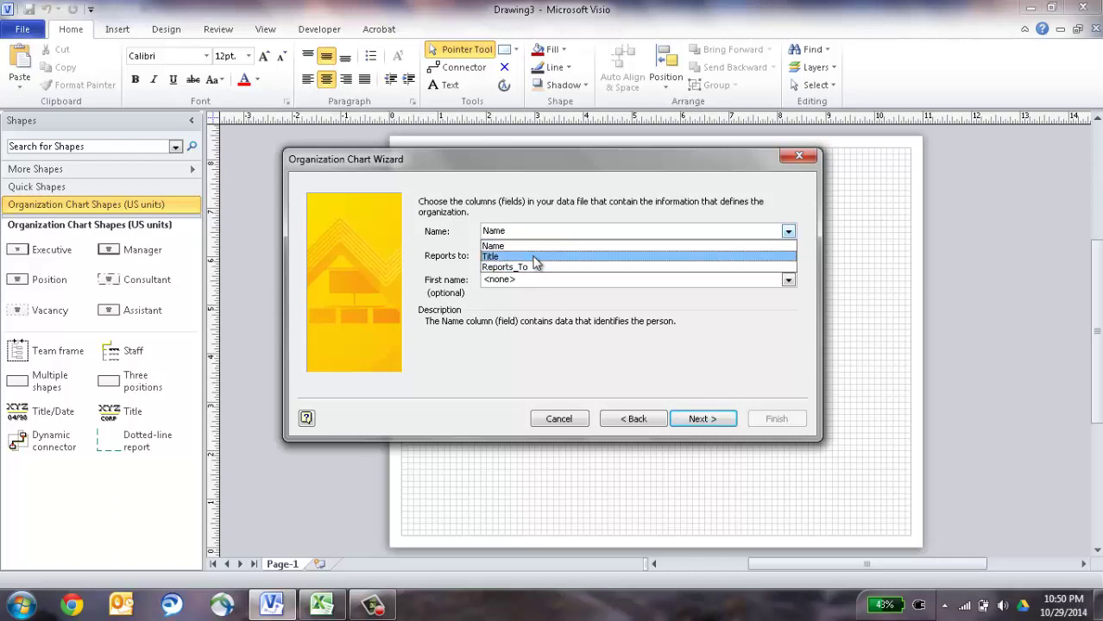
click(528, 245)
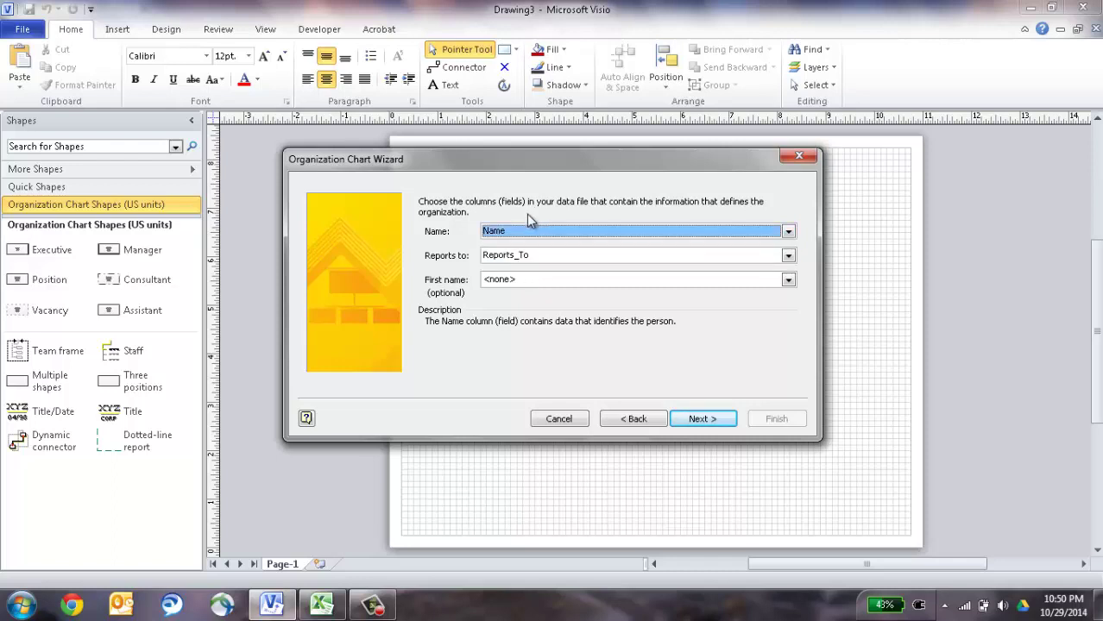
click(549, 258)
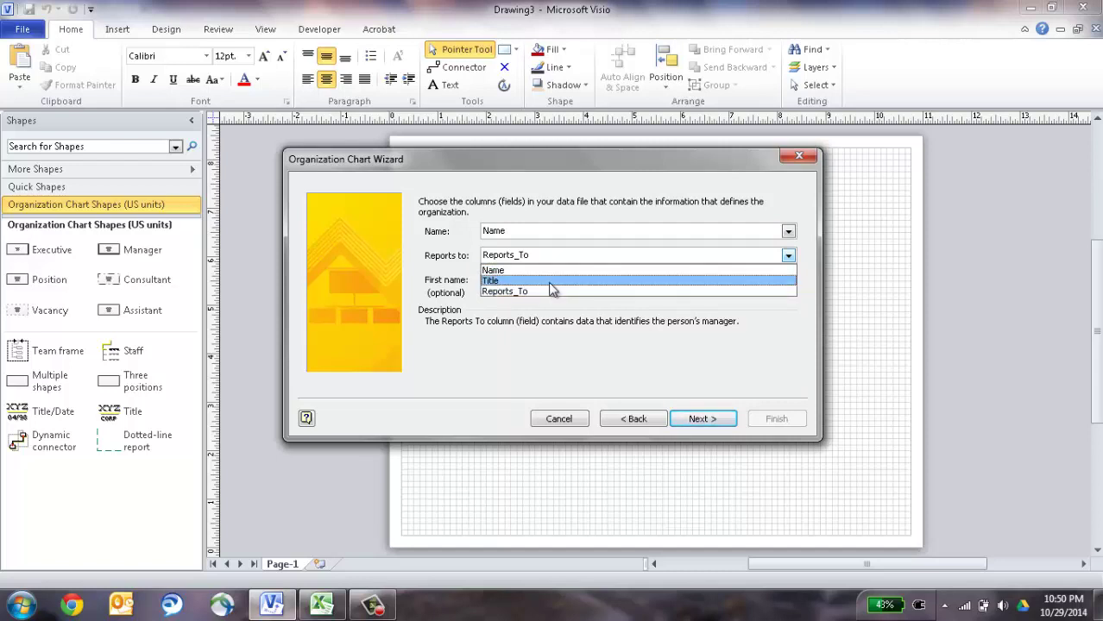
click(537, 291)
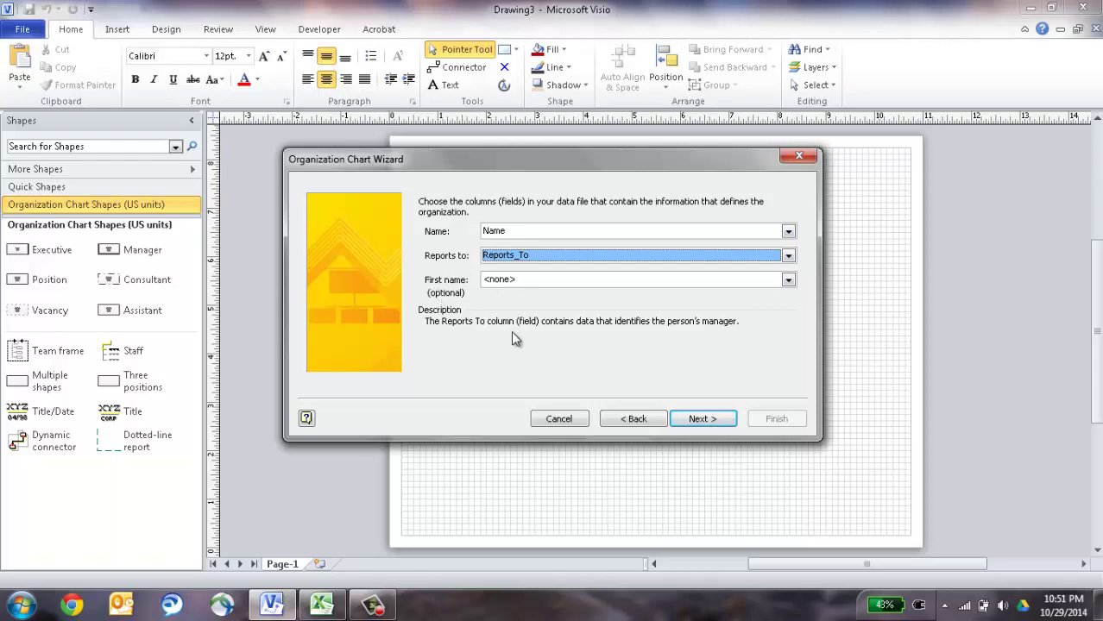
Accept the column mapping and keep Name and Title as the displayed fields.
click(707, 420)
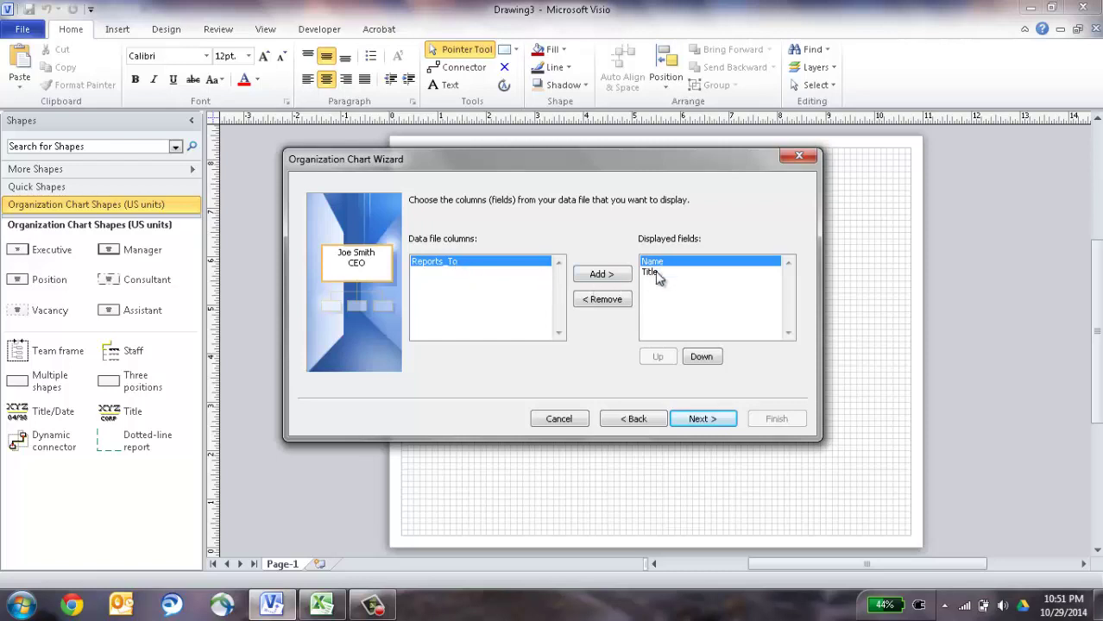
click(725, 419)
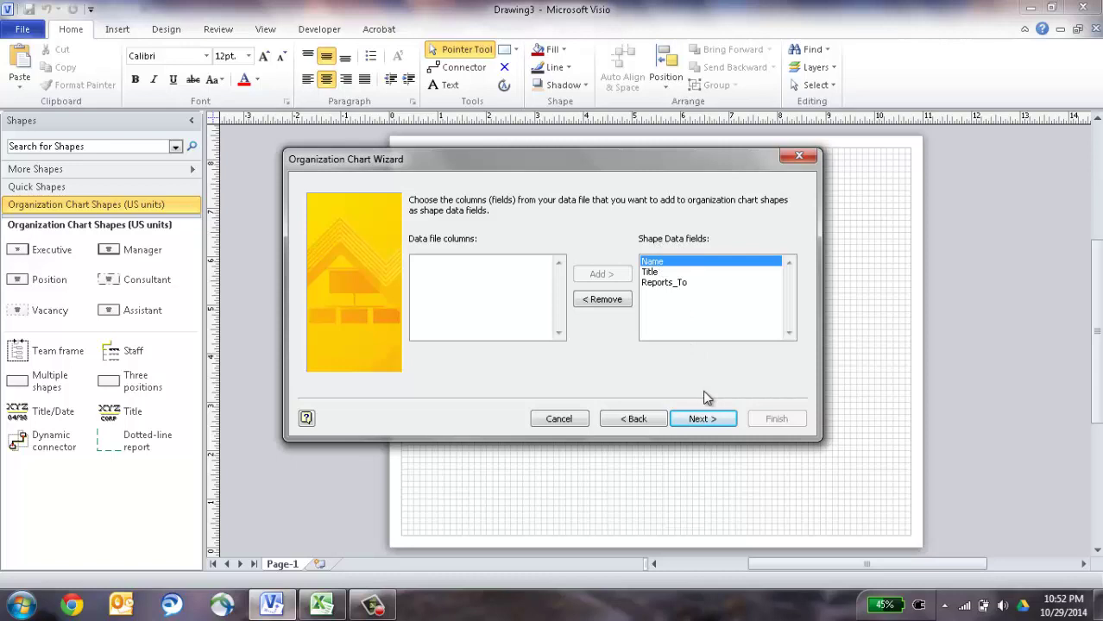
Accept the Name, Title and Reports_To shape data fields and finish the wizard.
click(716, 422)
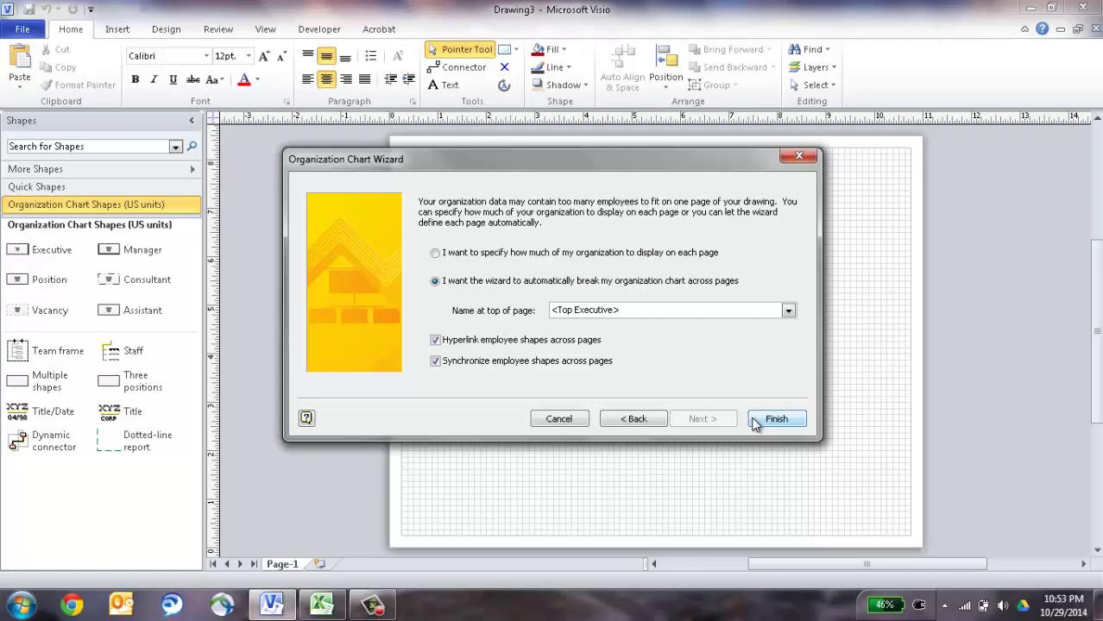
click(753, 421)
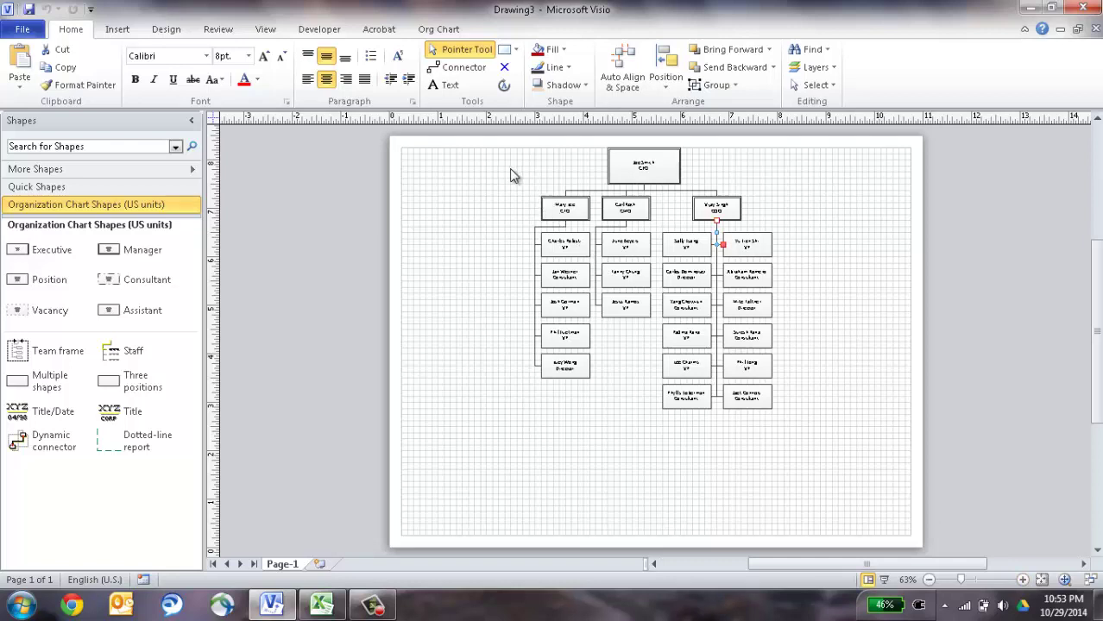
Zoom into the top of the org chart, settle at 146%, and pan to show more staff.
key(ctrl+shift)
drag(506, 150, 802, 291)
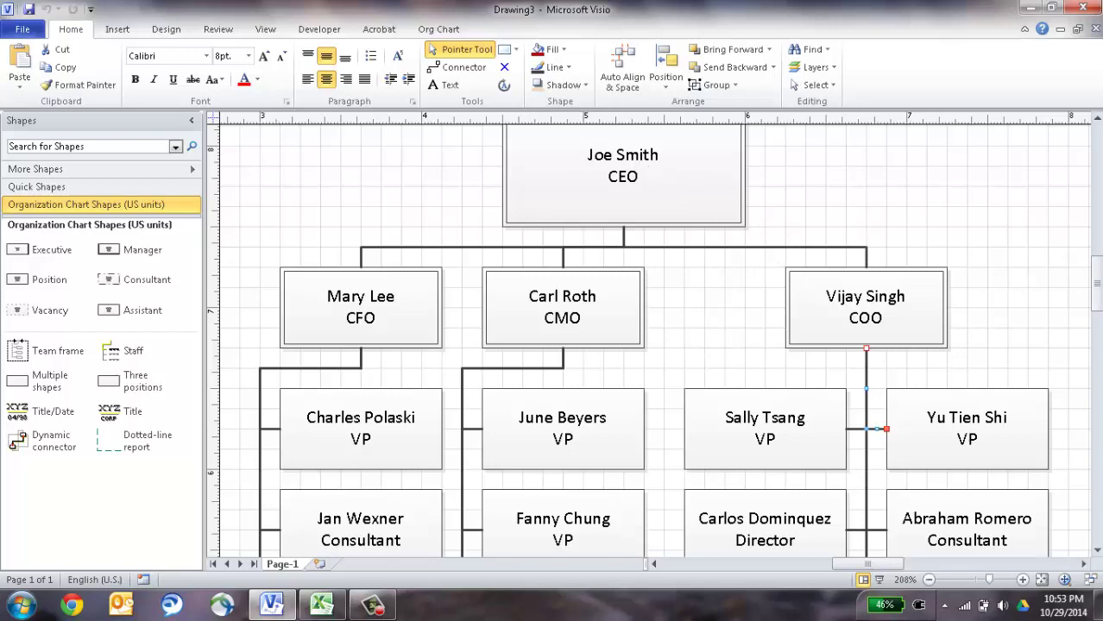
drag(1098, 270, 1098, 266)
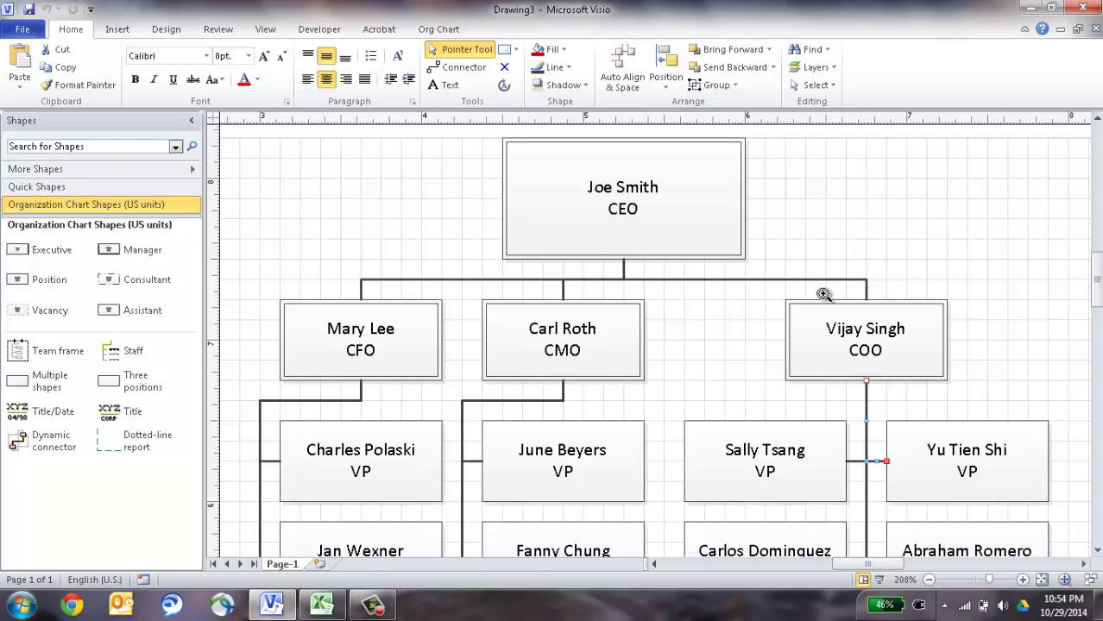
mouse_move(824, 294)
mouse_down()
mouse_move(810, 243)
mouse_move(815, 315)
mouse_move(768, 332)
mouse_move(846, 328)
mouse_move(880, 356)
mouse_move(800, 340)
mouse_move(864, 344)
mouse_move(832, 284)
mouse_move(817, 294)
mouse_up()
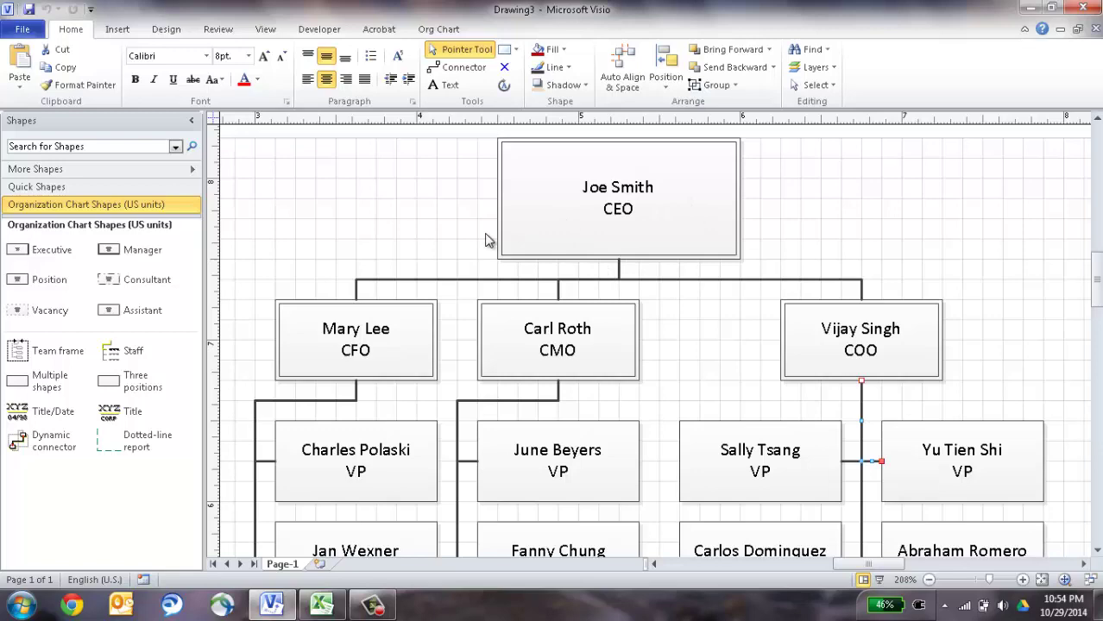
click(930, 580)
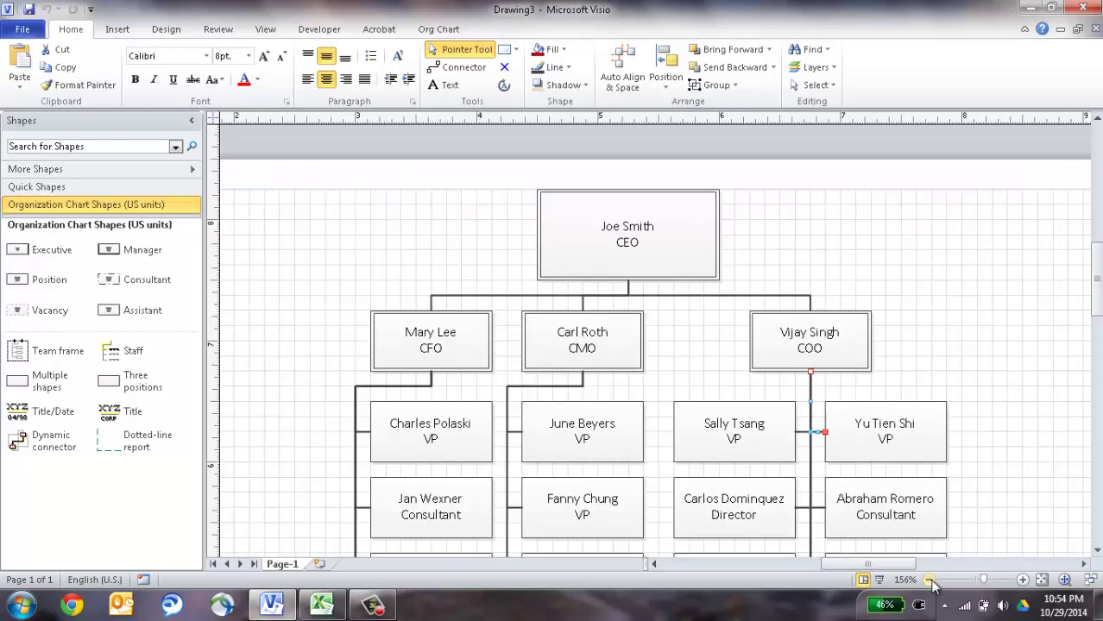
click(930, 580)
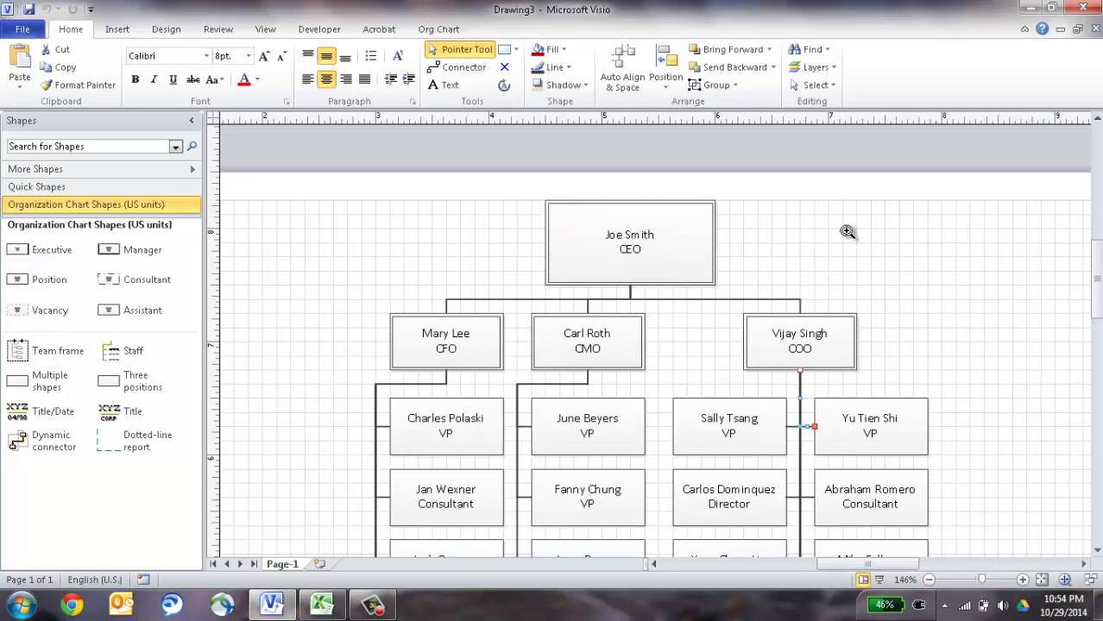
drag(846, 232, 831, 168)
drag(831, 242, 845, 222)
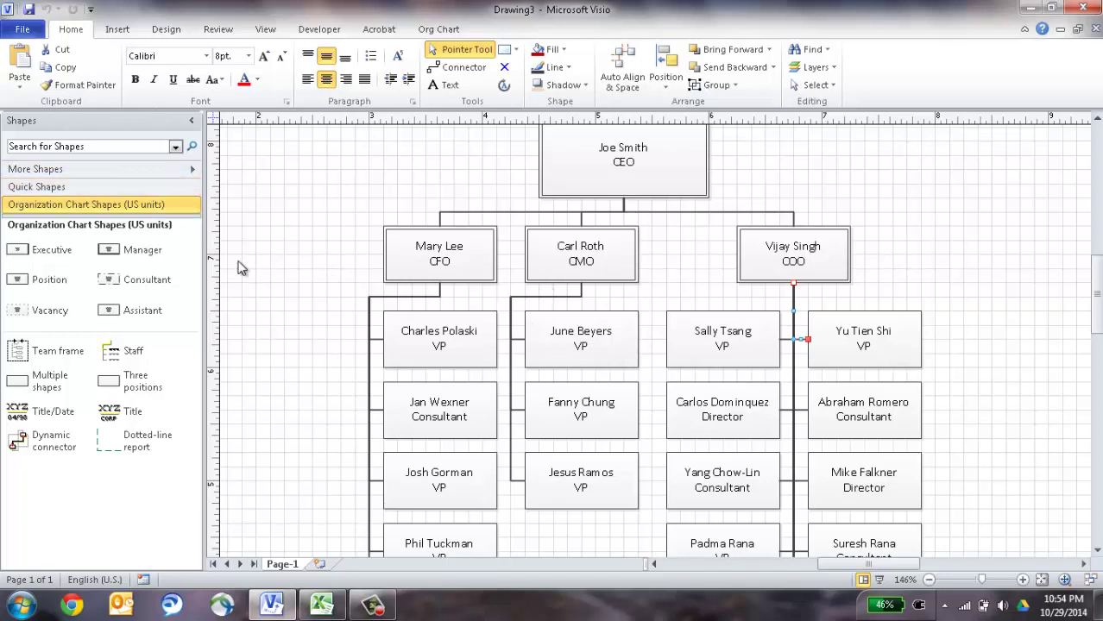
Drop a Manager shape onto the CMO's box and dismiss the connecting-shapes message.
drag(128, 252, 581, 235)
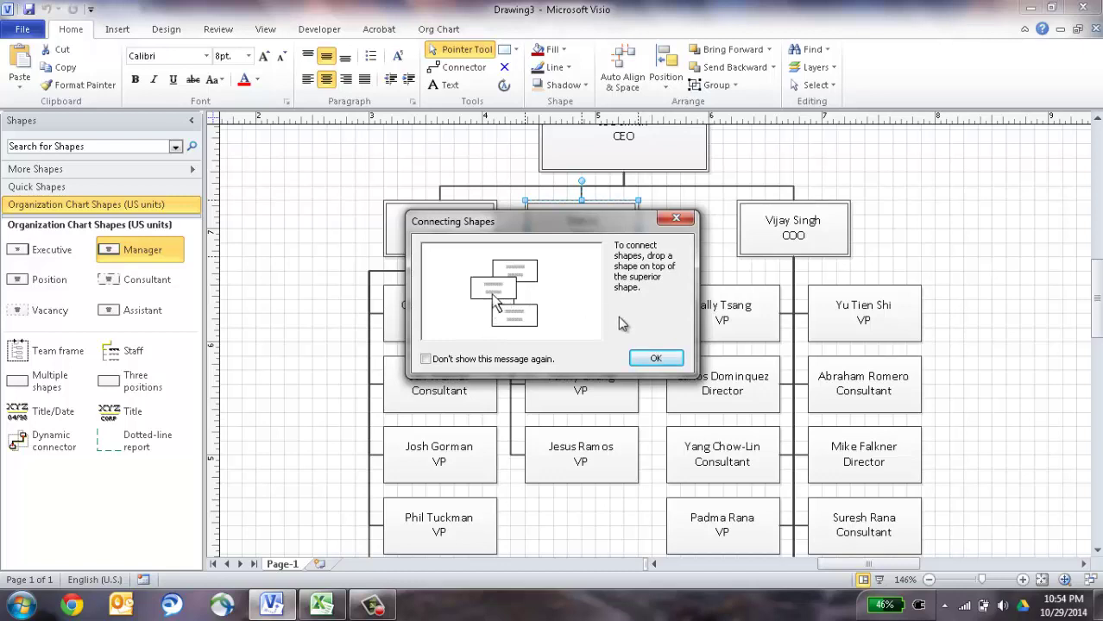
click(653, 360)
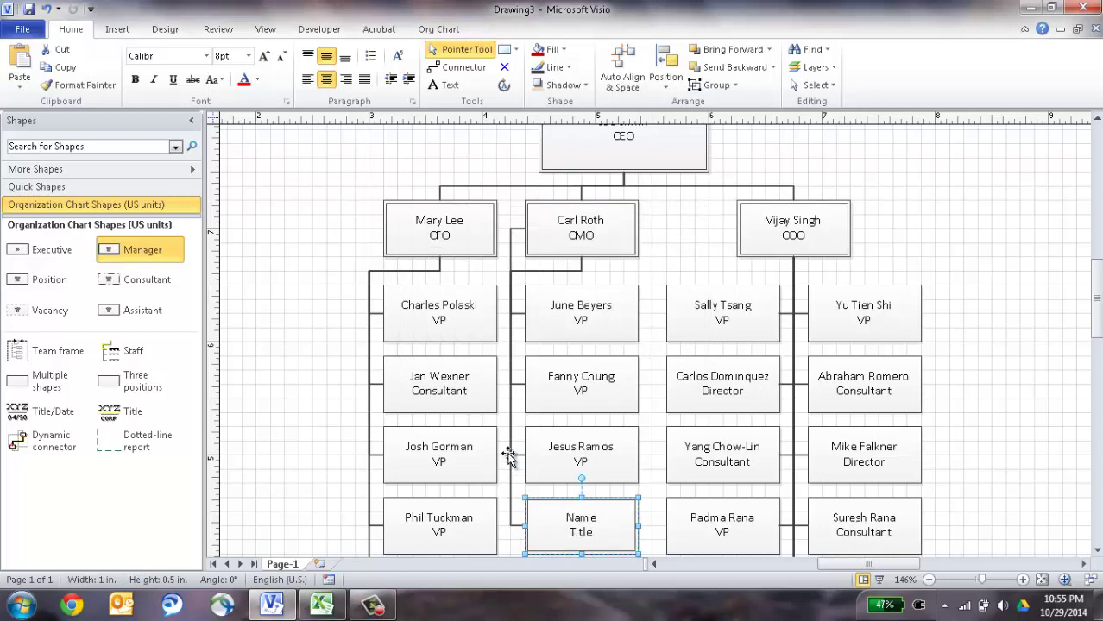
Replace the new box's placeholder text with the employee's name and the title Consultant.
key(Escape)
double_click(584, 522)
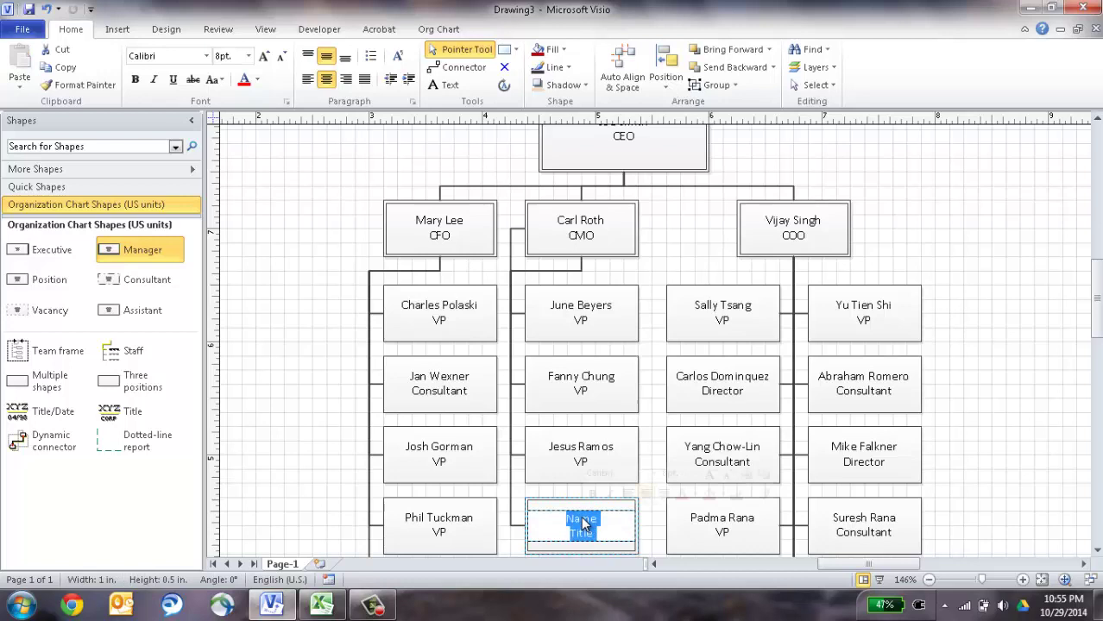
key(Delete)
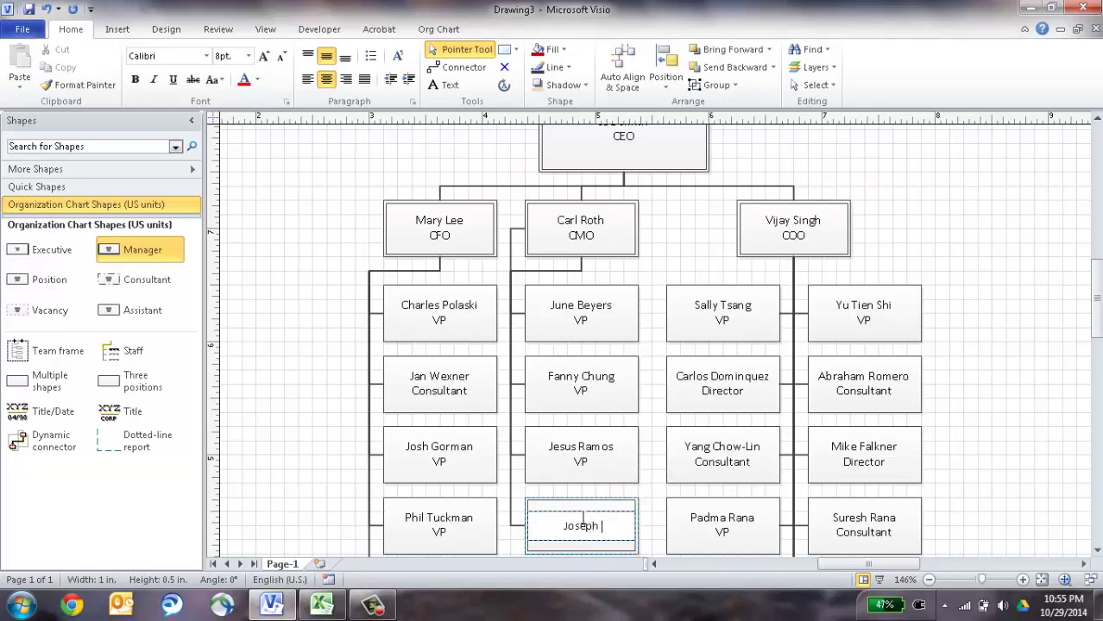
key(Return)
text(Consultant)
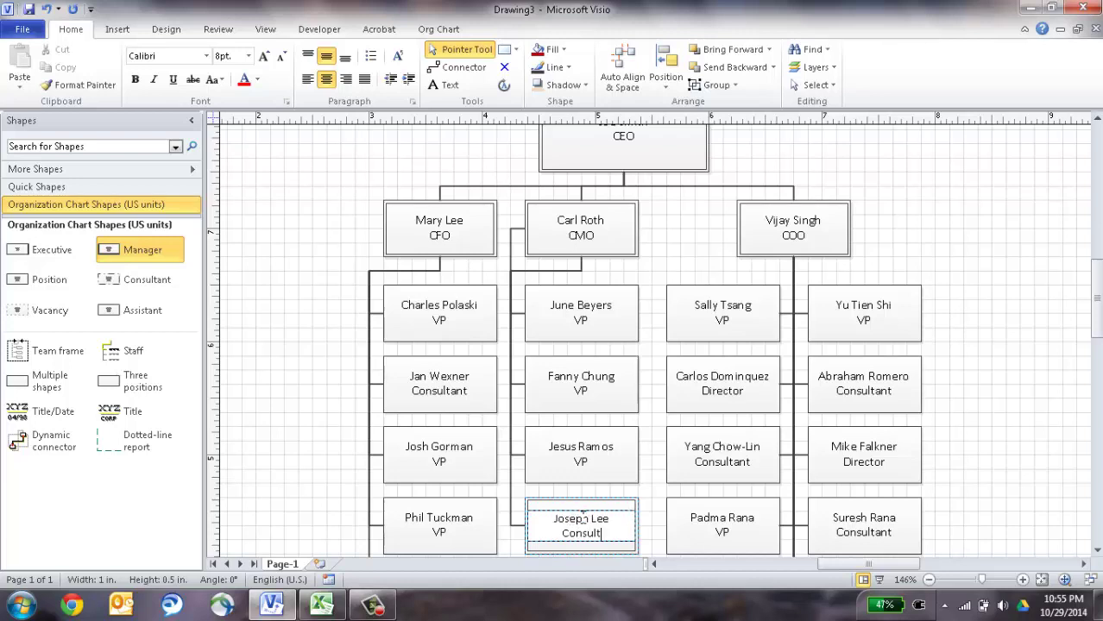
click(323, 390)
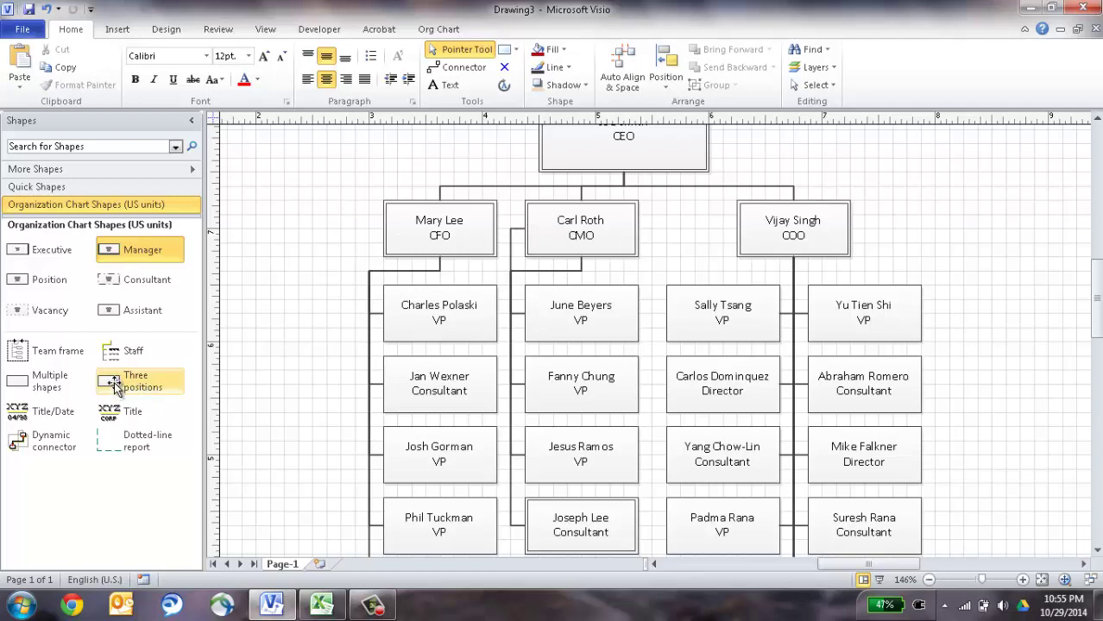
drag(115, 382, 434, 226)
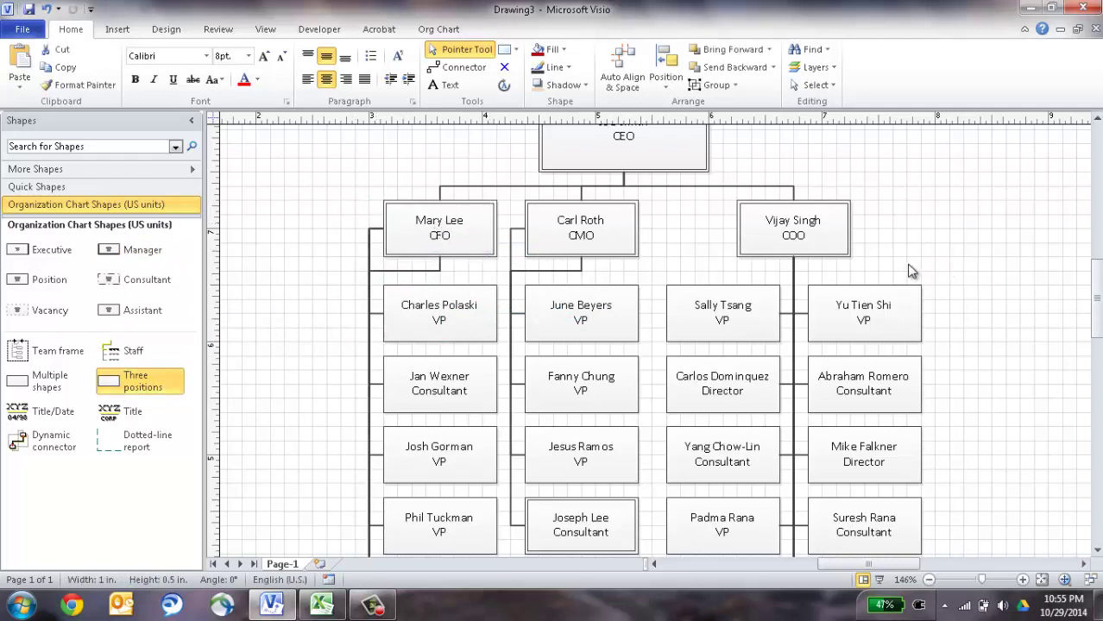
drag(910, 265, 903, 168)
drag(883, 276, 859, 170)
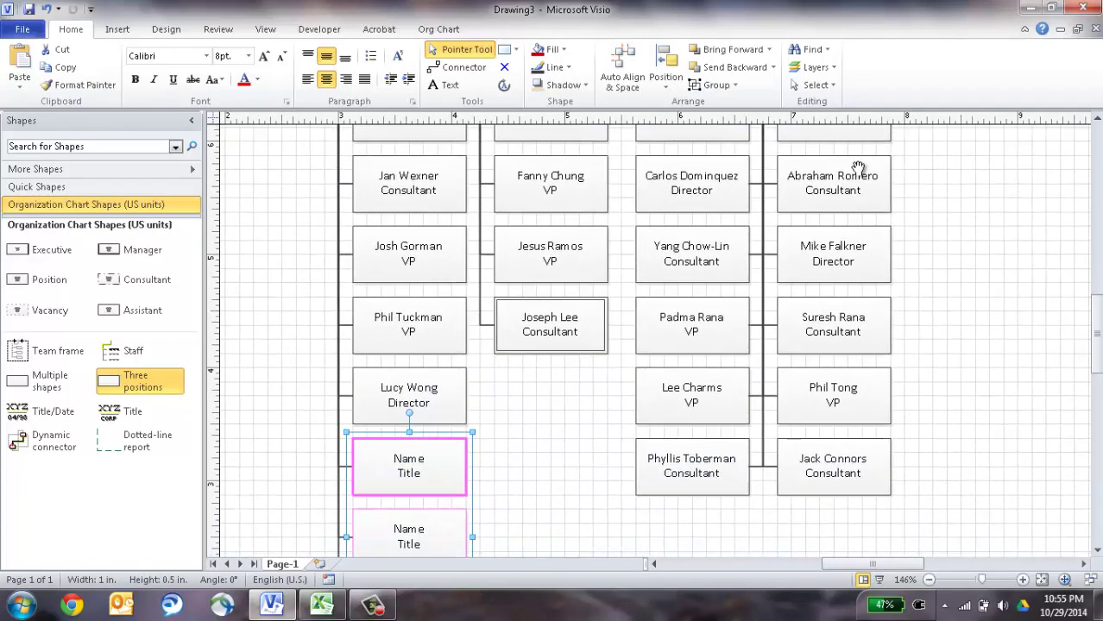
drag(751, 396, 732, 263)
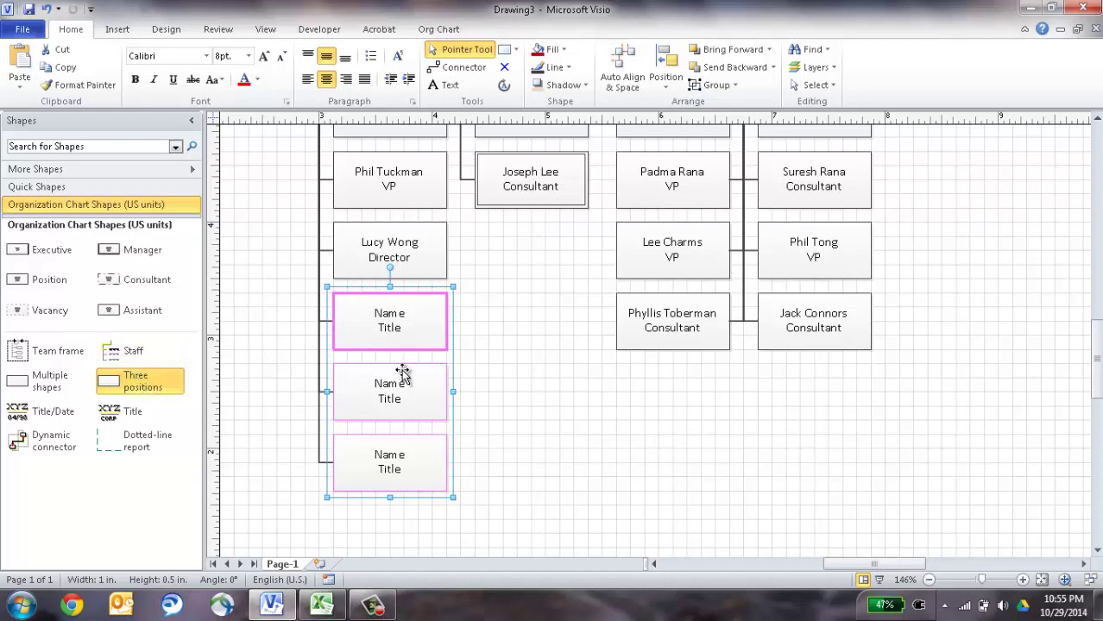
key(ctrl+z)
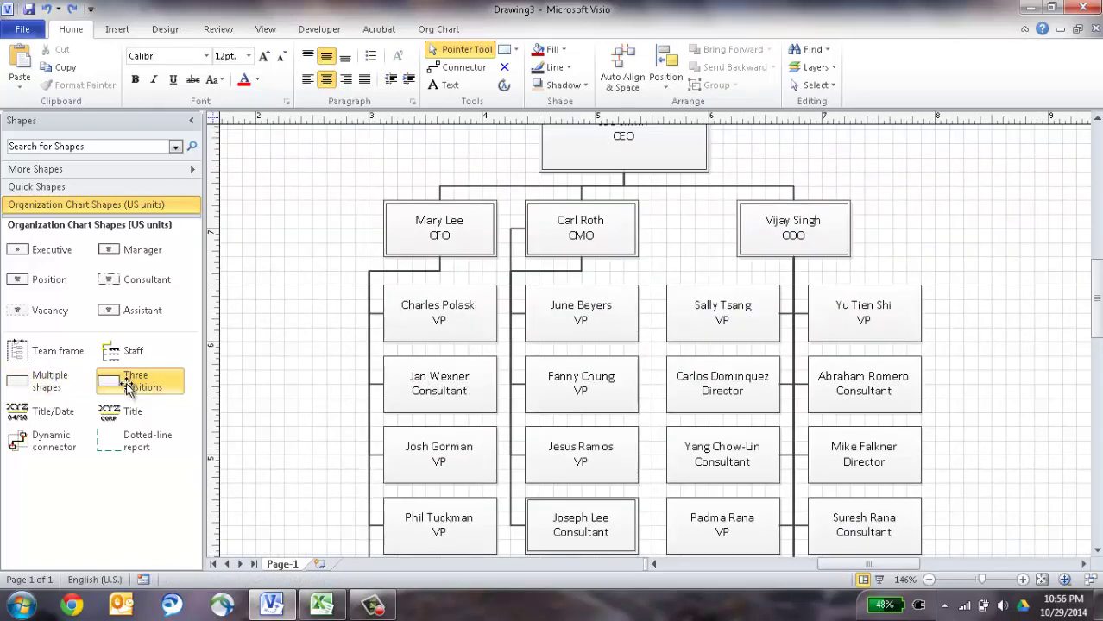
drag(41, 383, 442, 223)
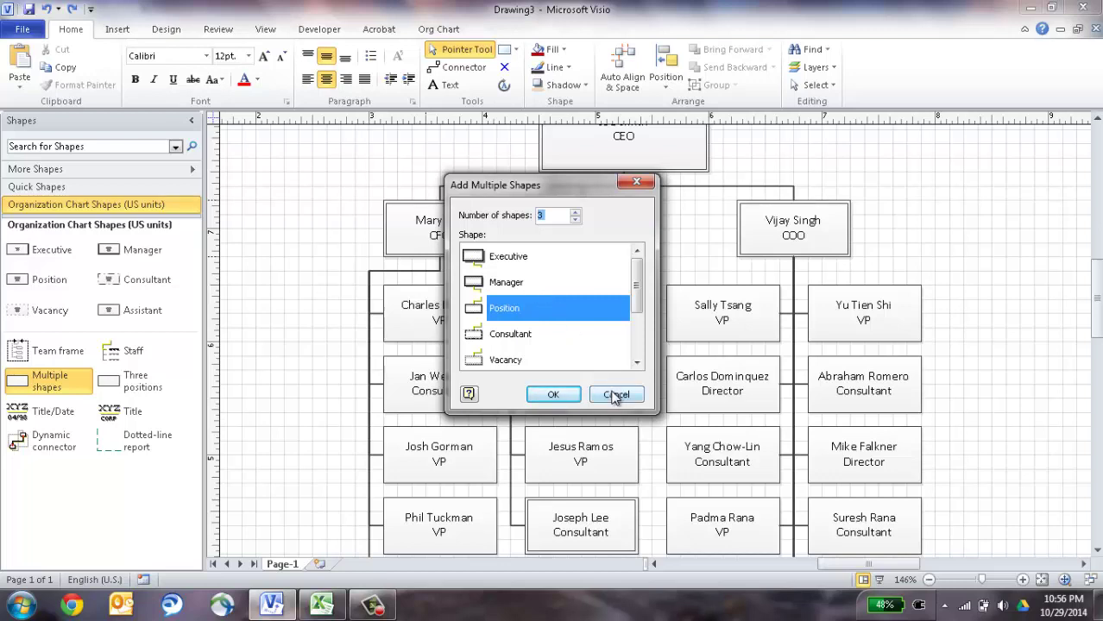
click(615, 396)
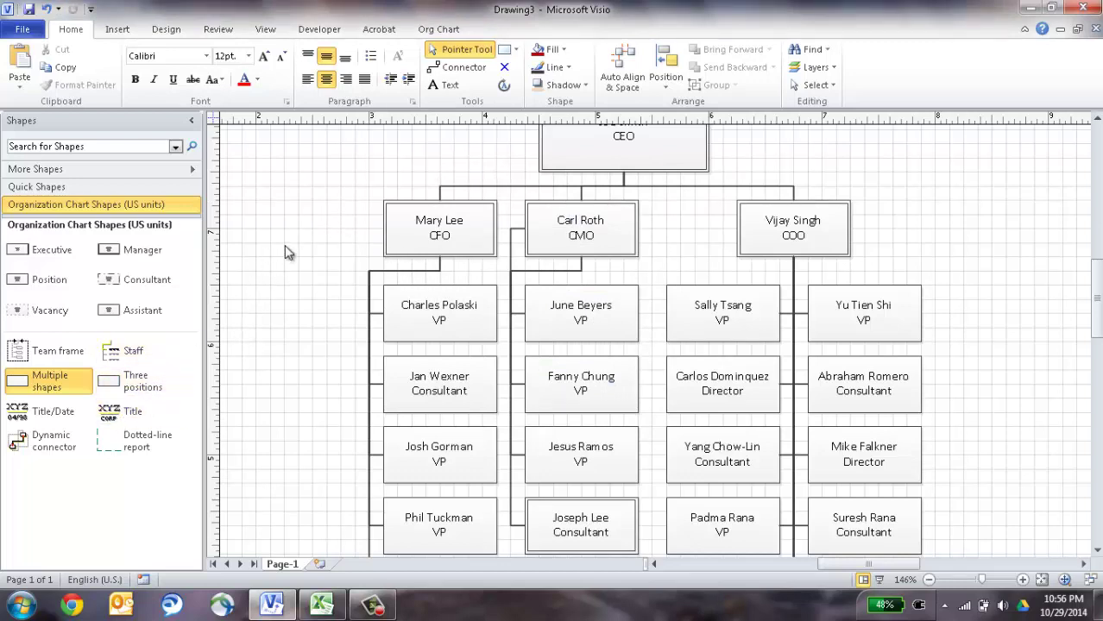
Place a Title shape at the page's top left reading 'ABC Company'.
mouse_move(290, 246)
mouse_down()
mouse_move(413, 341)
mouse_move(514, 378)
mouse_move(493, 350)
mouse_move(498, 359)
mouse_up()
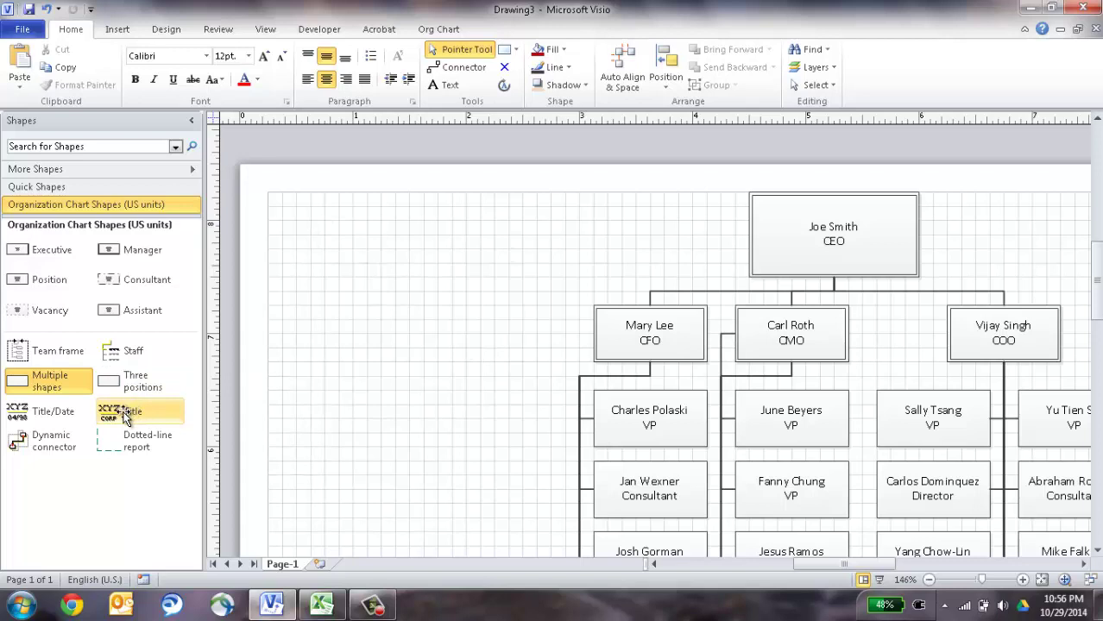
drag(117, 409, 433, 249)
double_click(416, 245)
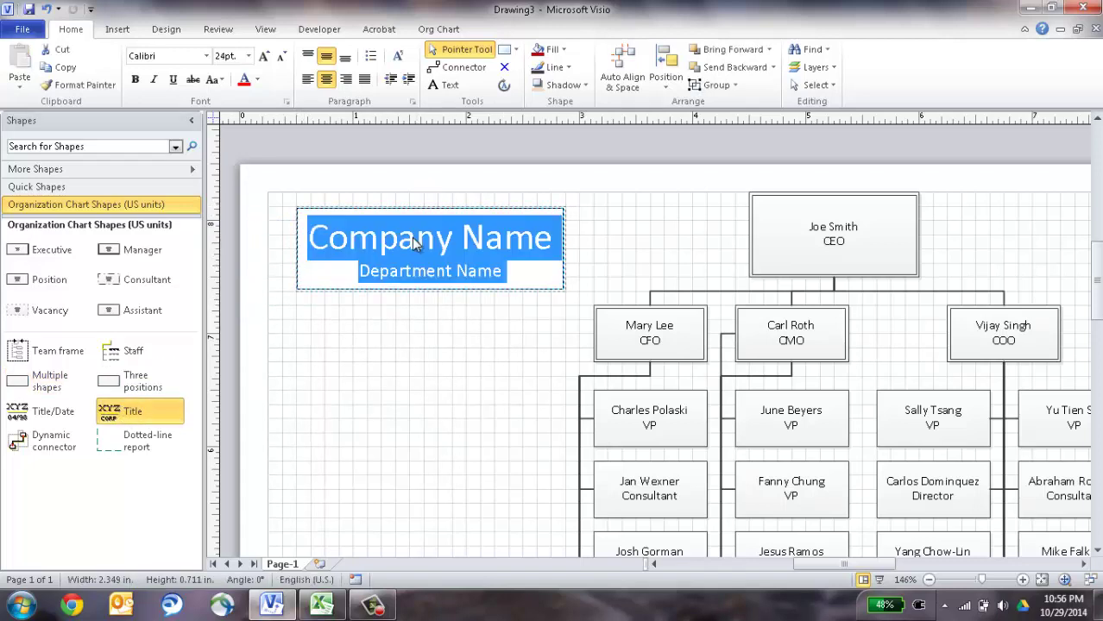
text(A)
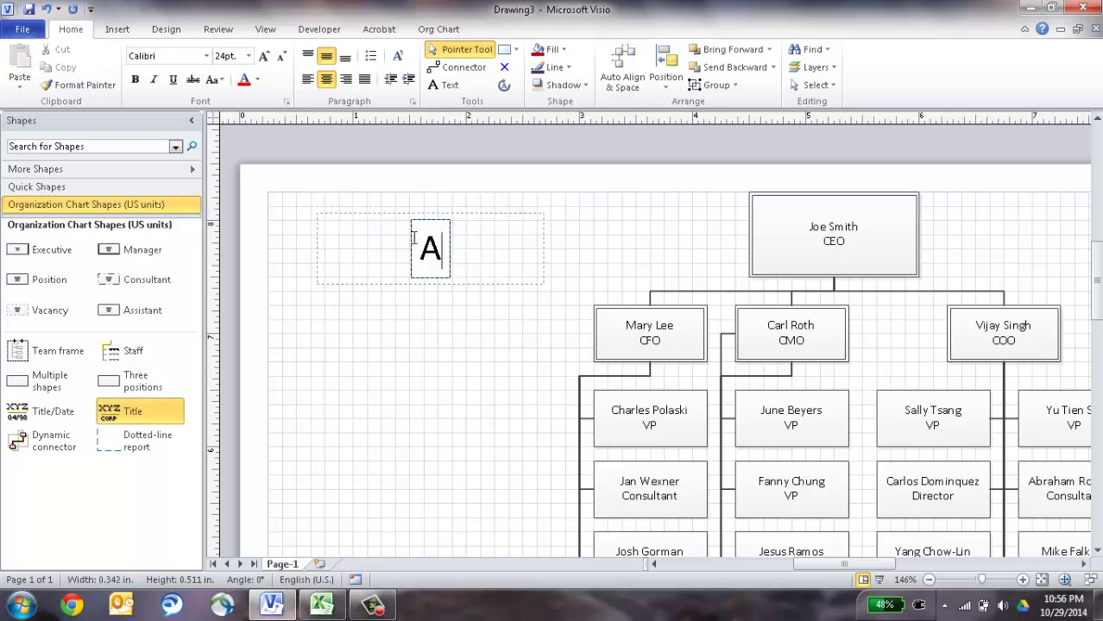
text(BC Company)
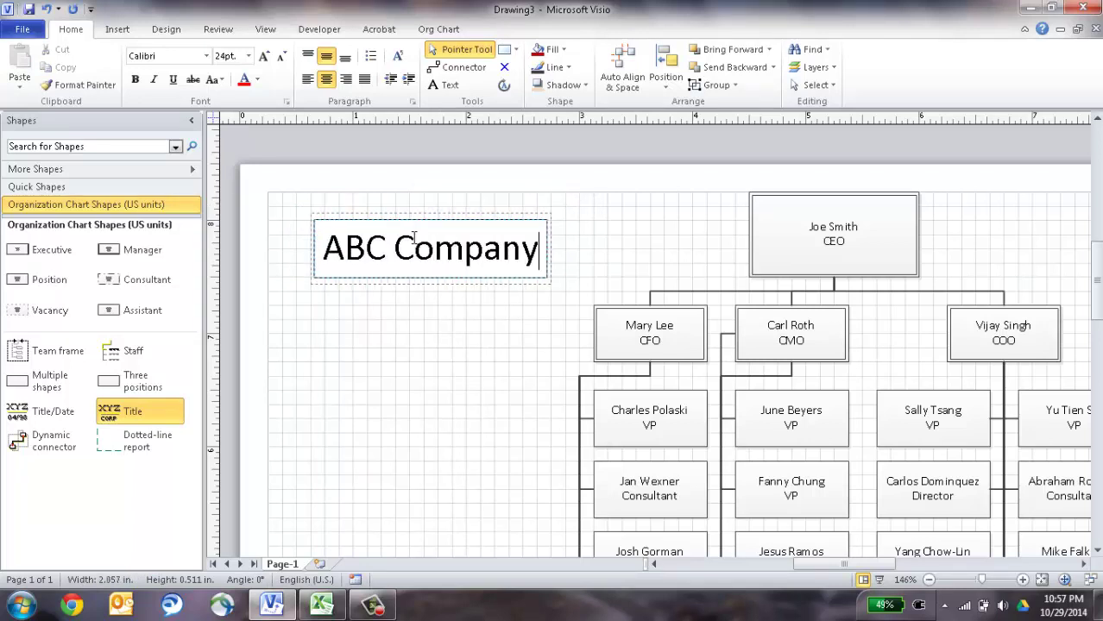
click(440, 338)
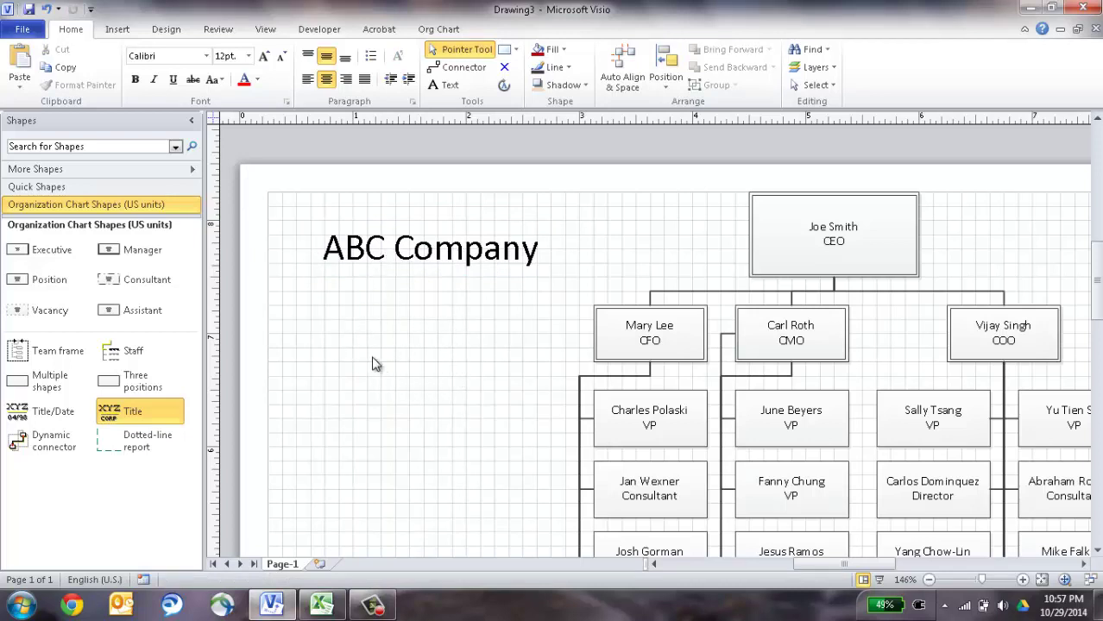
Turn off the grid from the View tab and fit the whole page in the window.
click(266, 29)
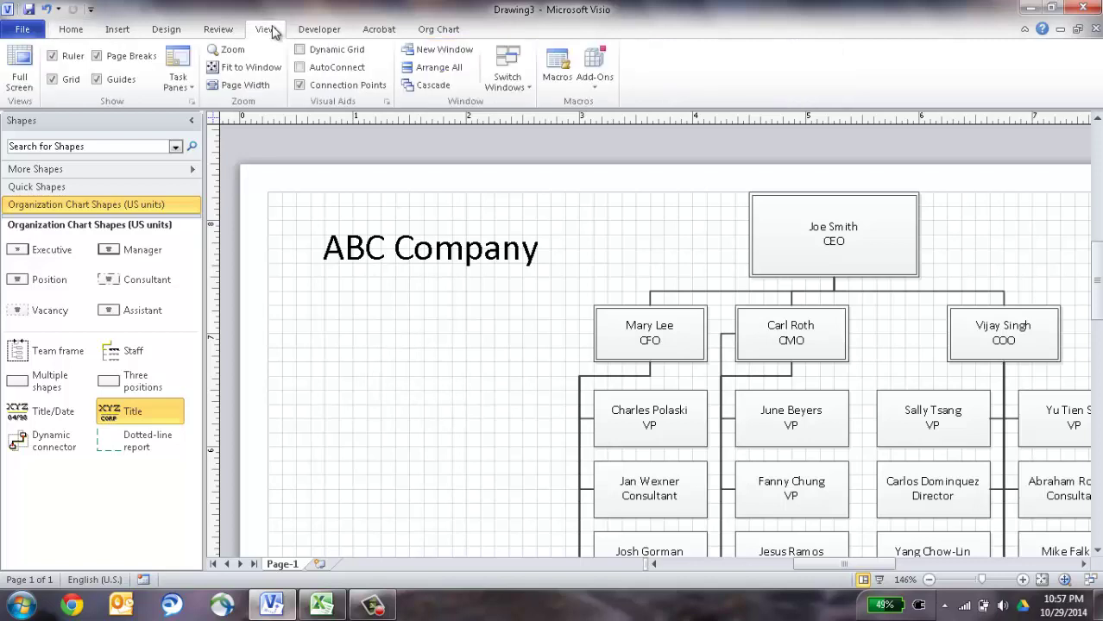
click(53, 79)
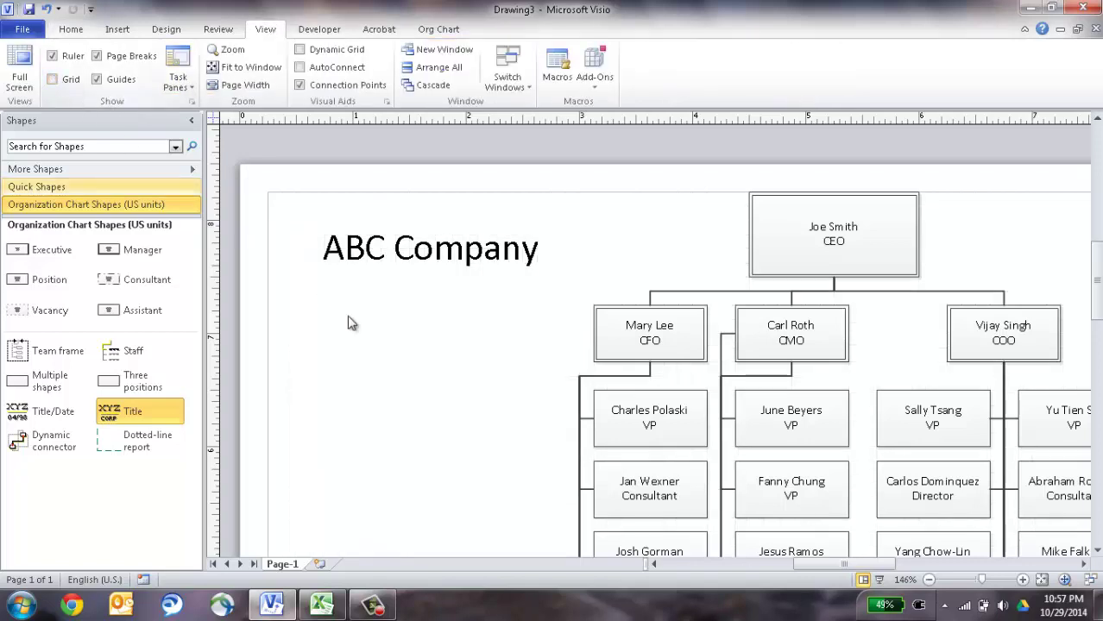
click(1042, 581)
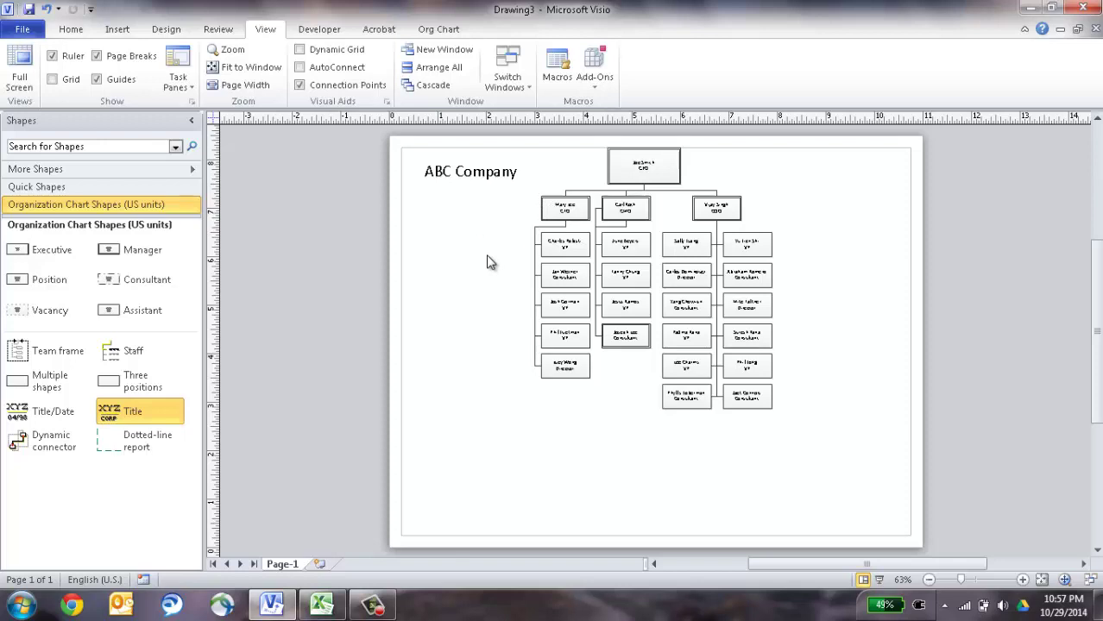
key(Tab)
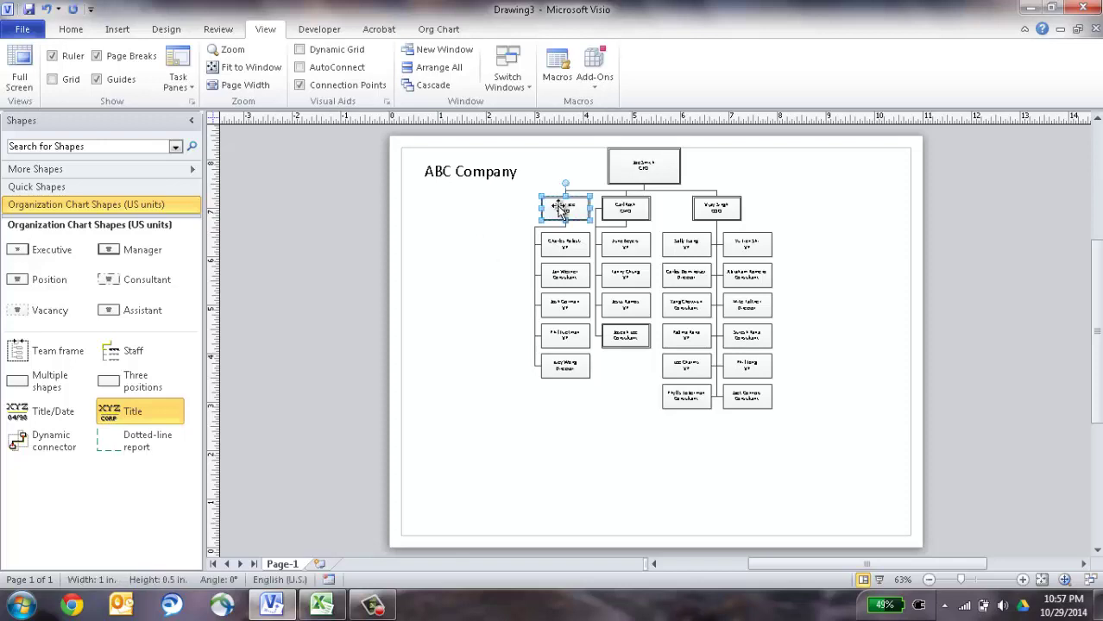
drag(561, 210, 502, 215)
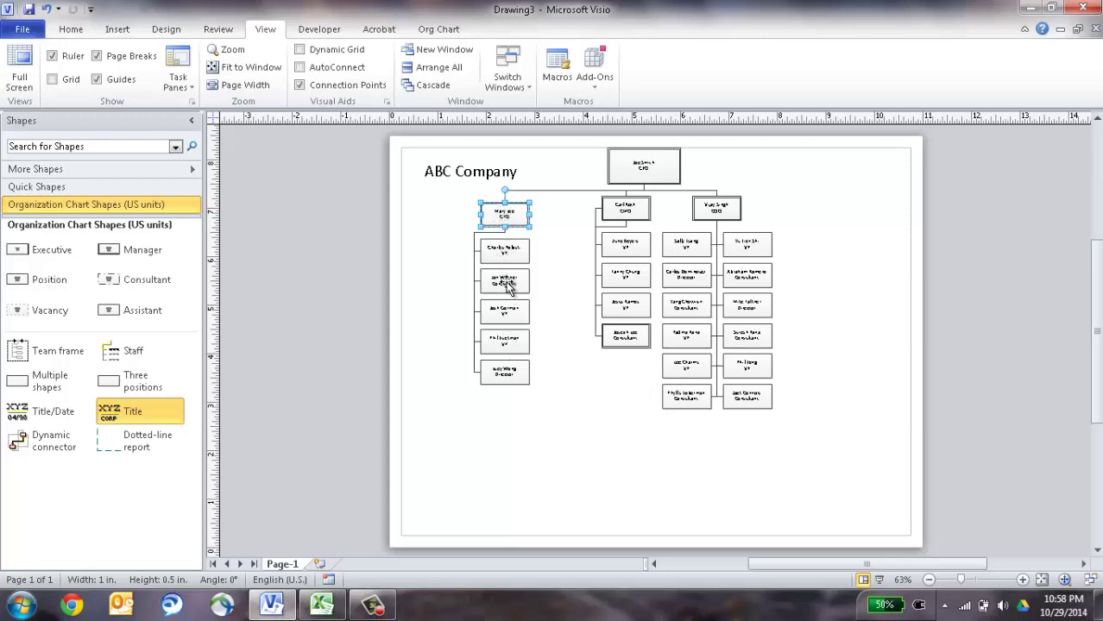
drag(701, 220, 799, 212)
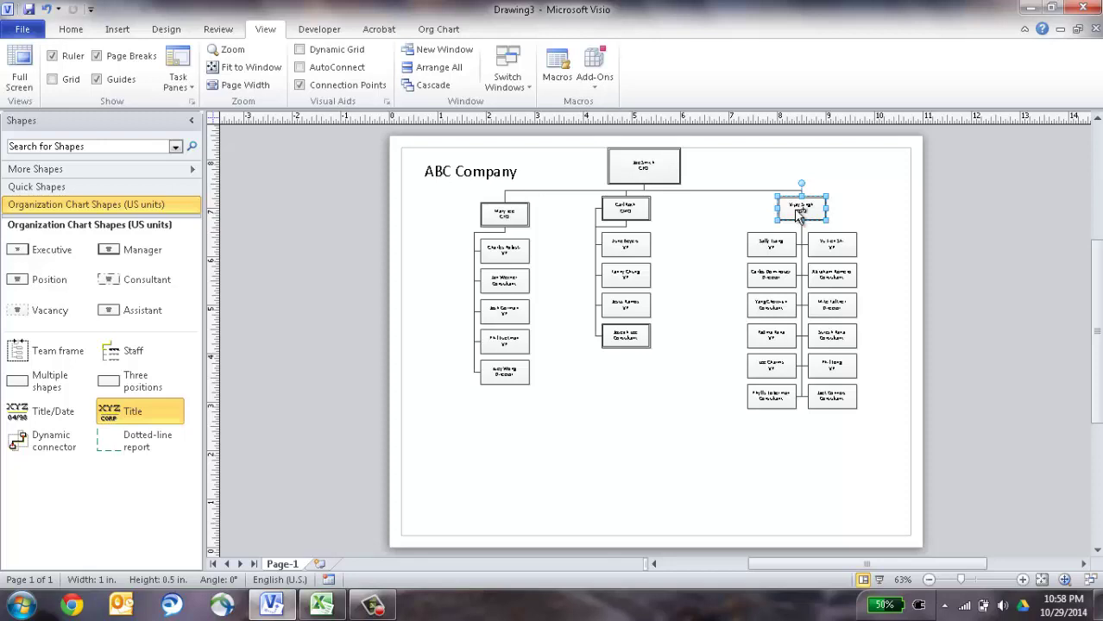
key(ctrl+z)
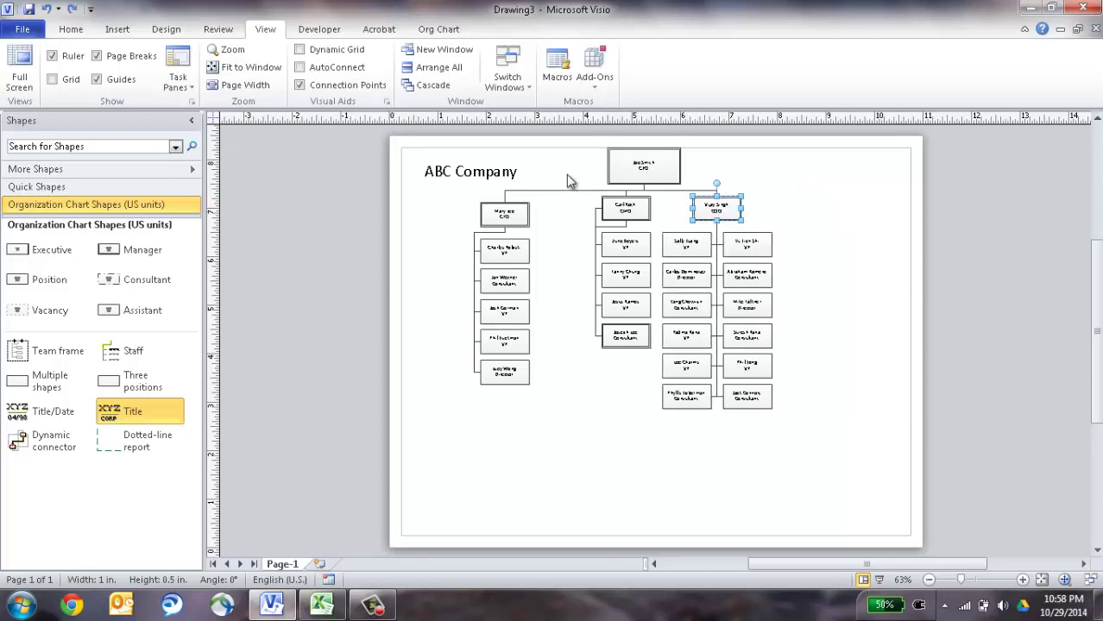
drag(567, 172, 782, 209)
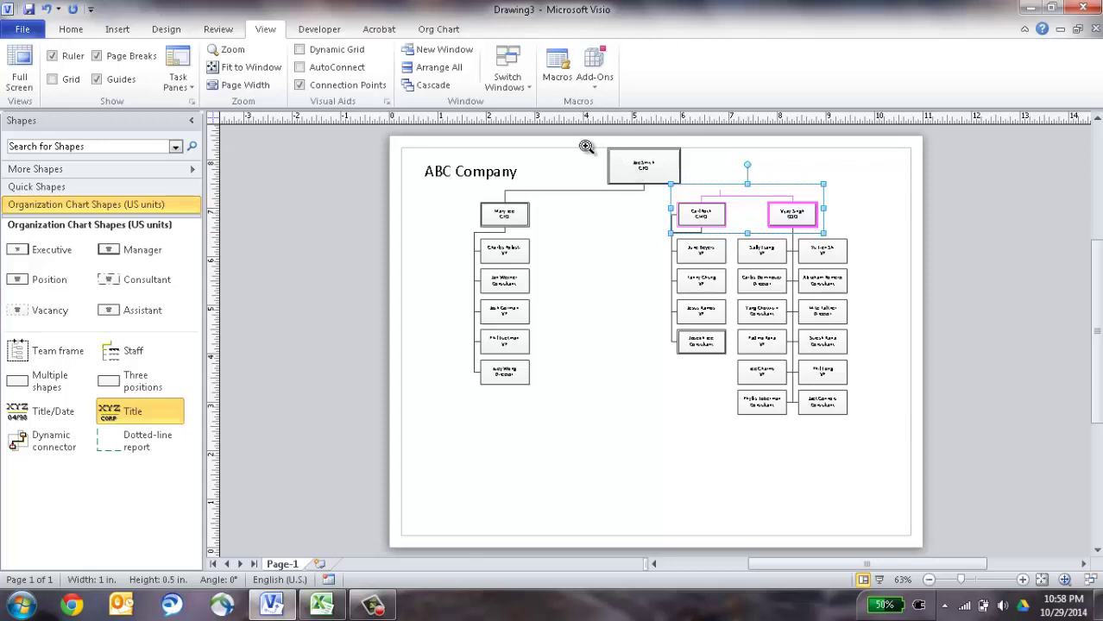
Insert the EM.jpg sample picture into Joe Smith's CEO box.
drag(580, 144, 724, 230)
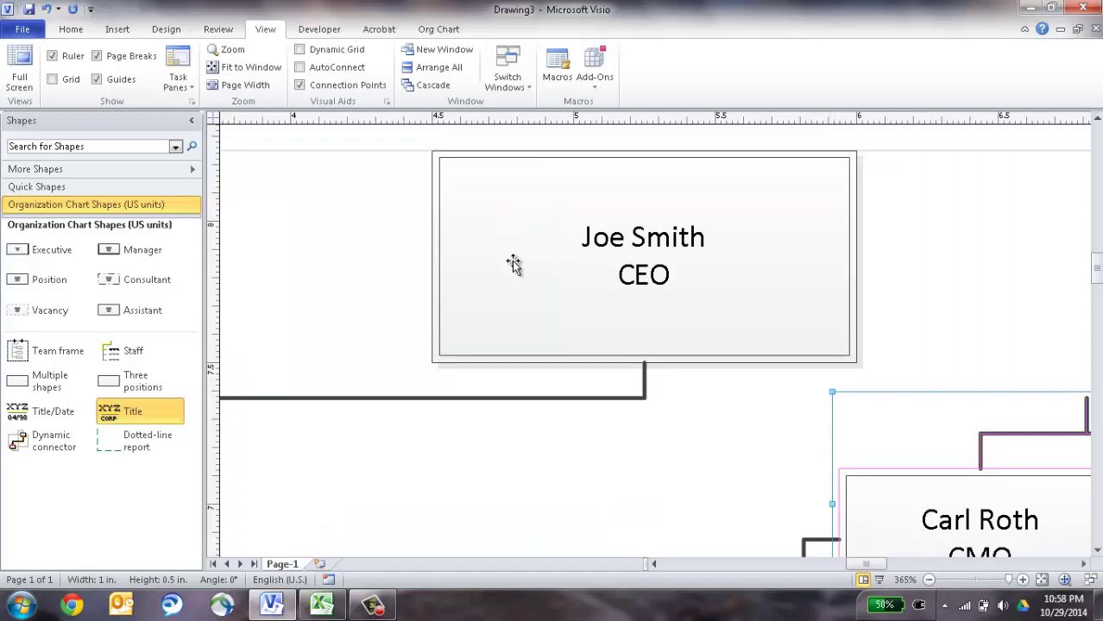
click(456, 38)
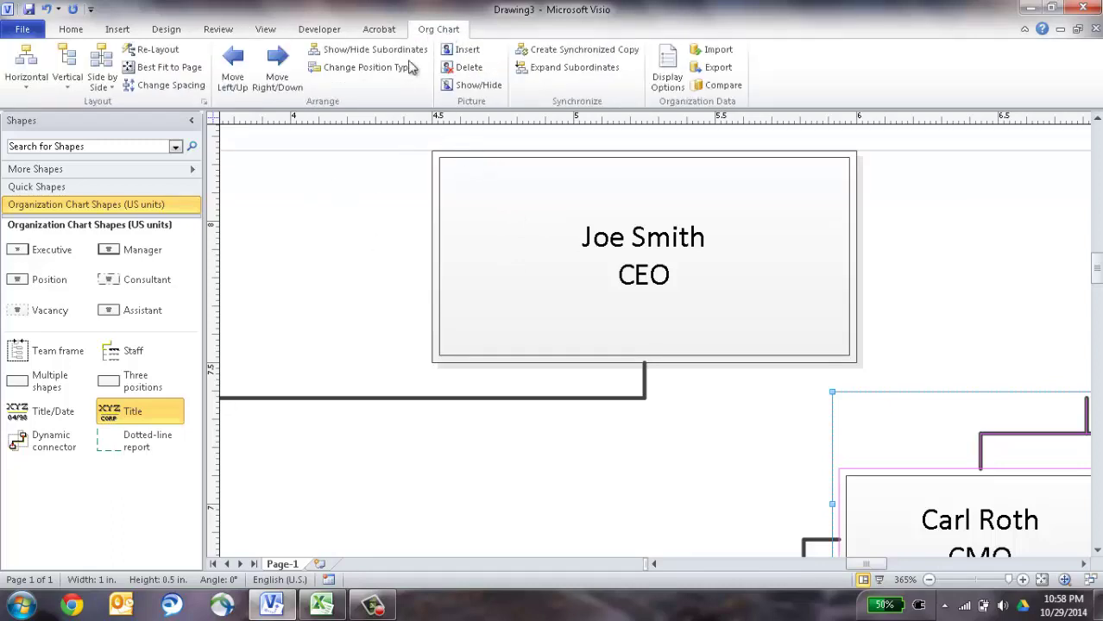
click(547, 246)
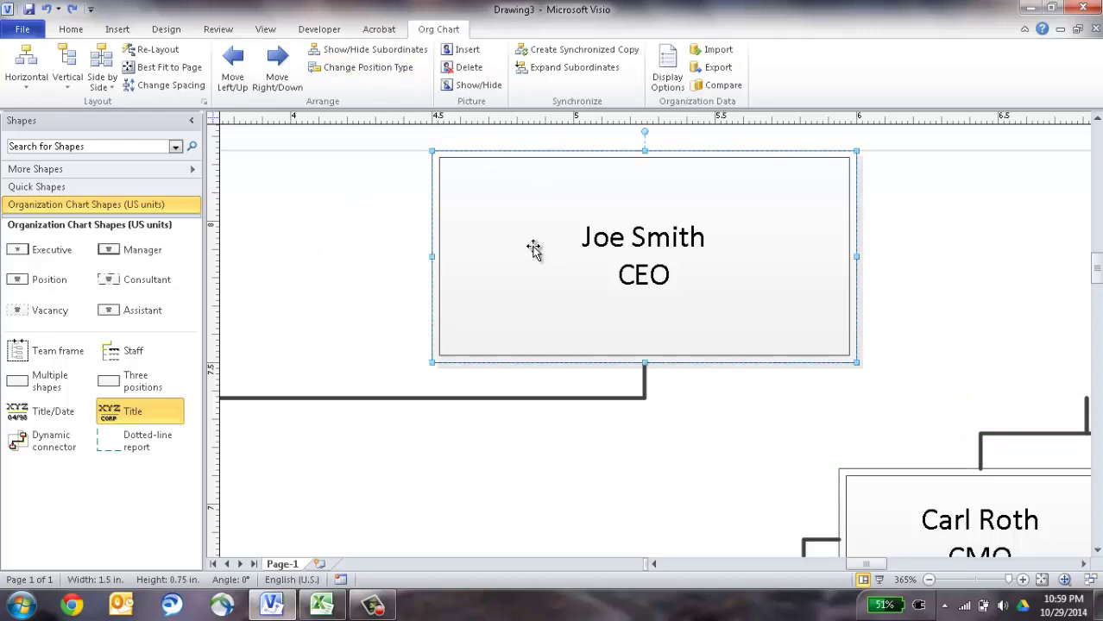
click(469, 53)
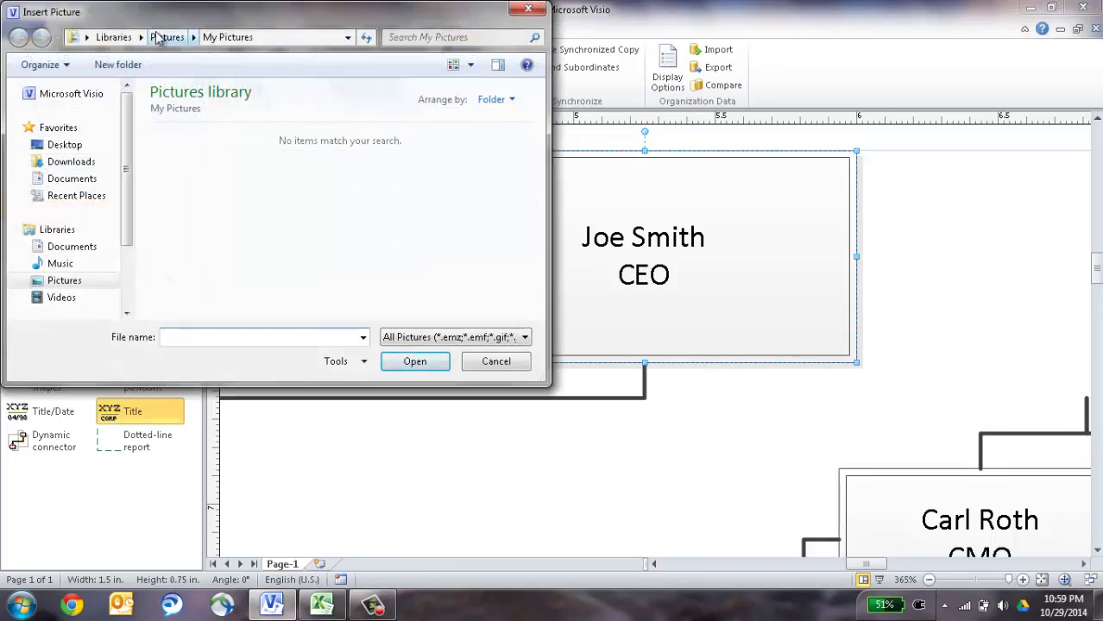
double_click(175, 151)
click(241, 154)
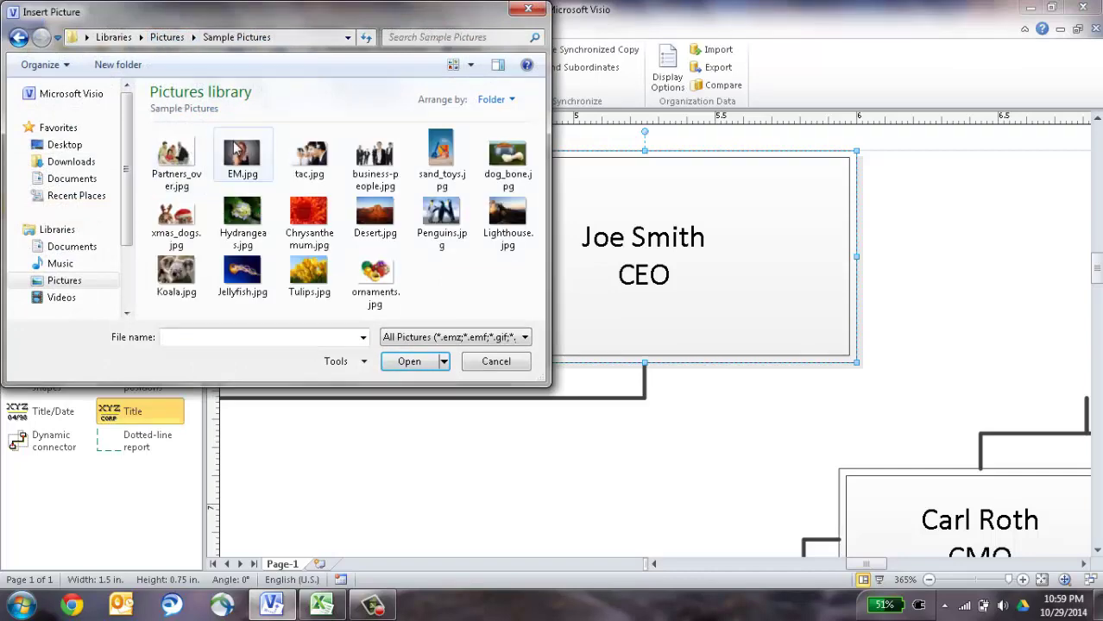
double_click(241, 152)
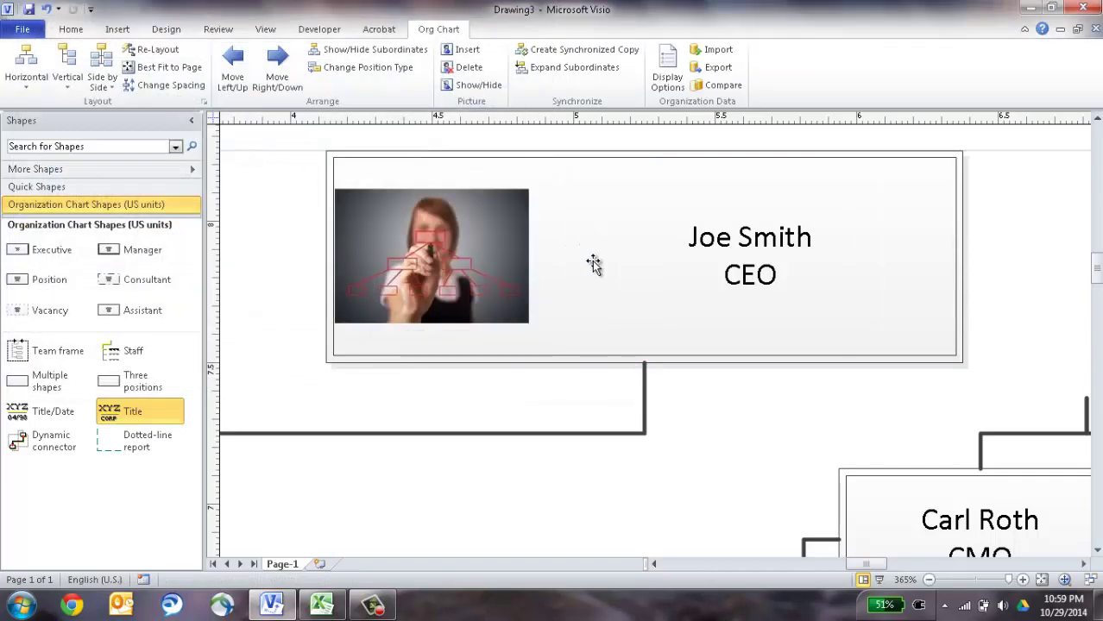
click(1042, 580)
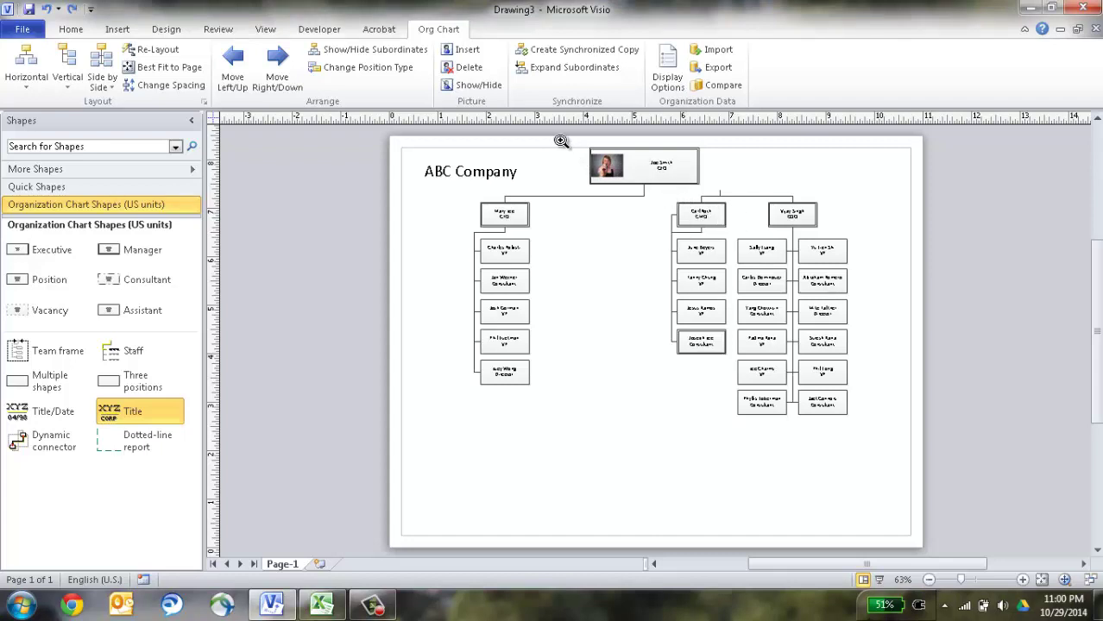
drag(561, 148, 851, 266)
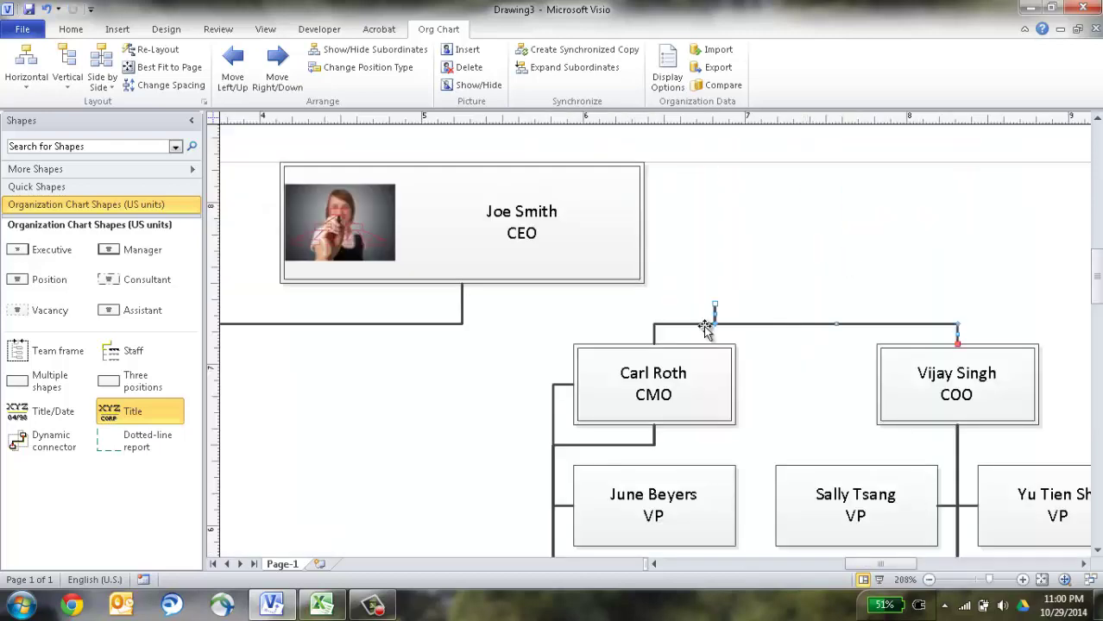
click(536, 317)
drag(526, 299, 1046, 451)
drag(699, 389, 442, 390)
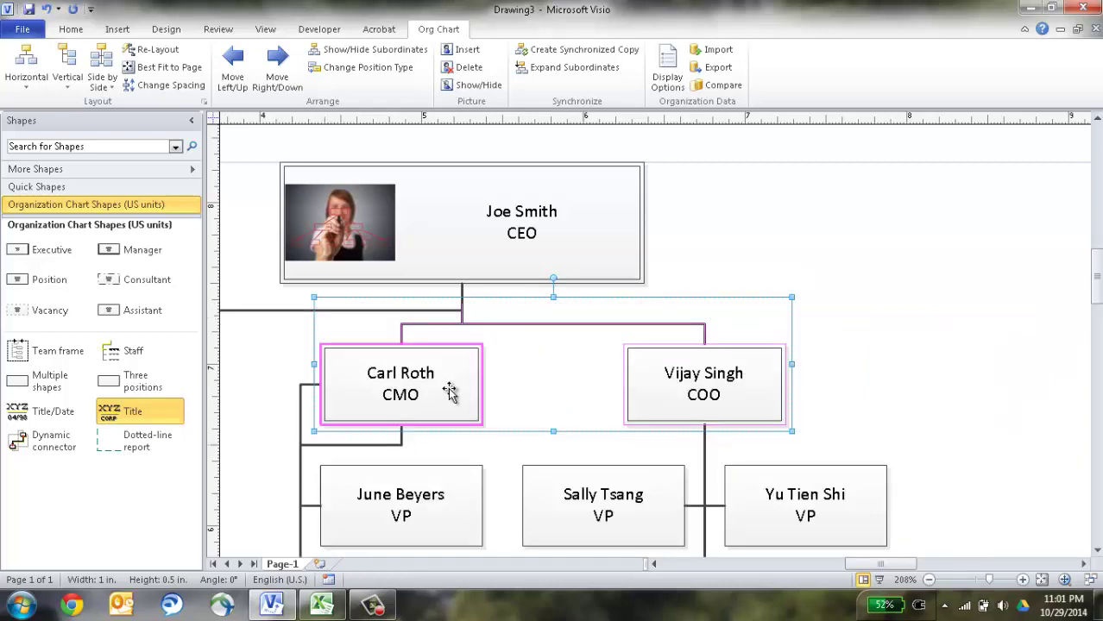
click(904, 267)
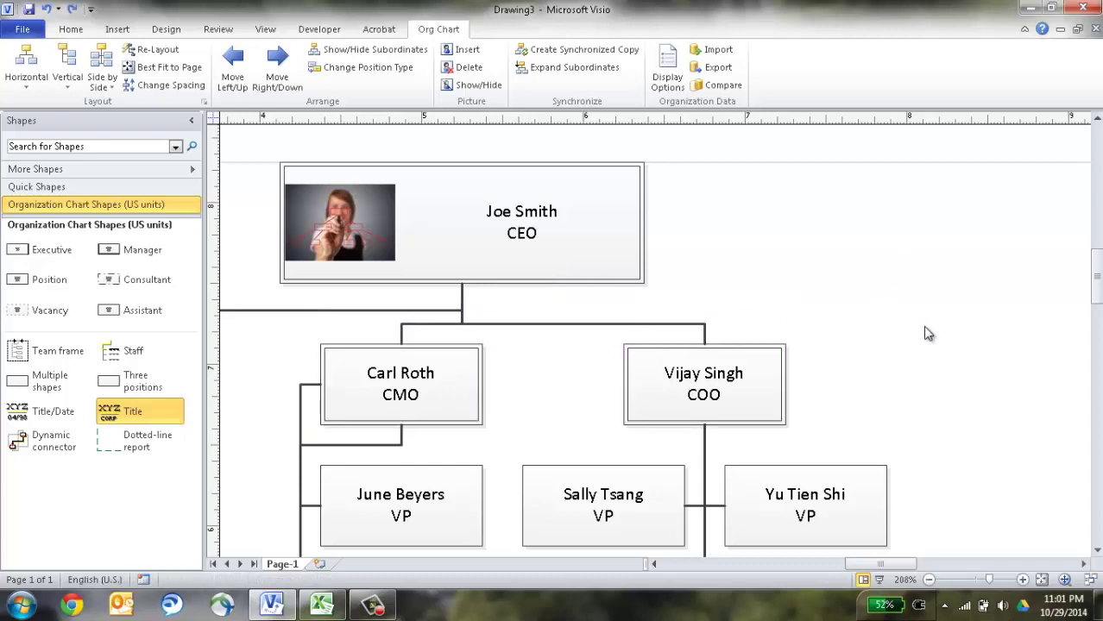
click(929, 580)
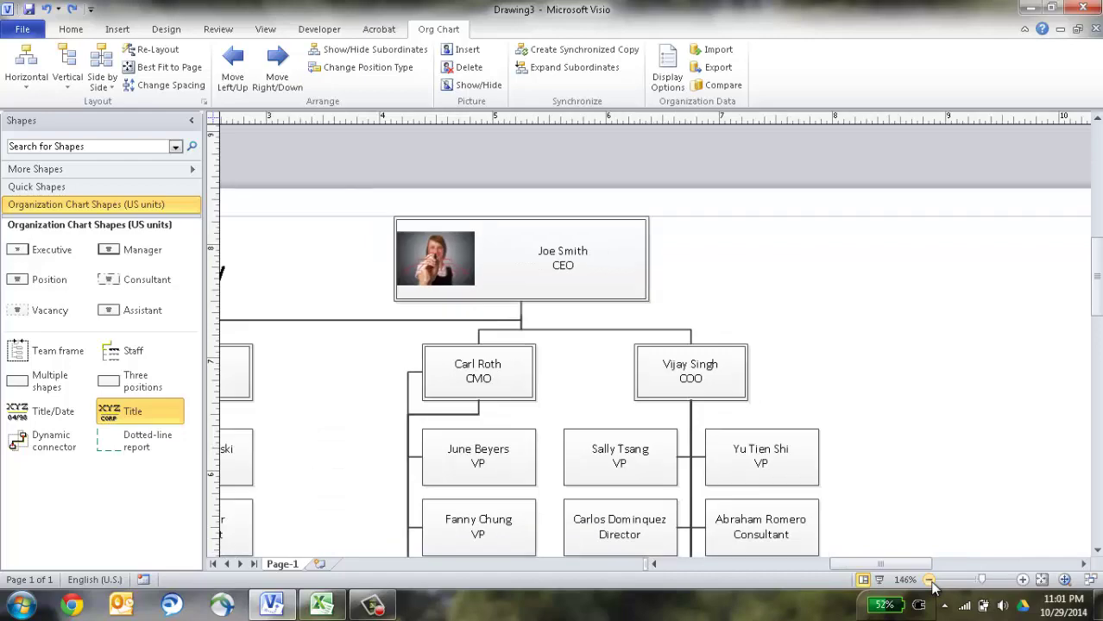
click(928, 580)
click(929, 580)
click(929, 580)
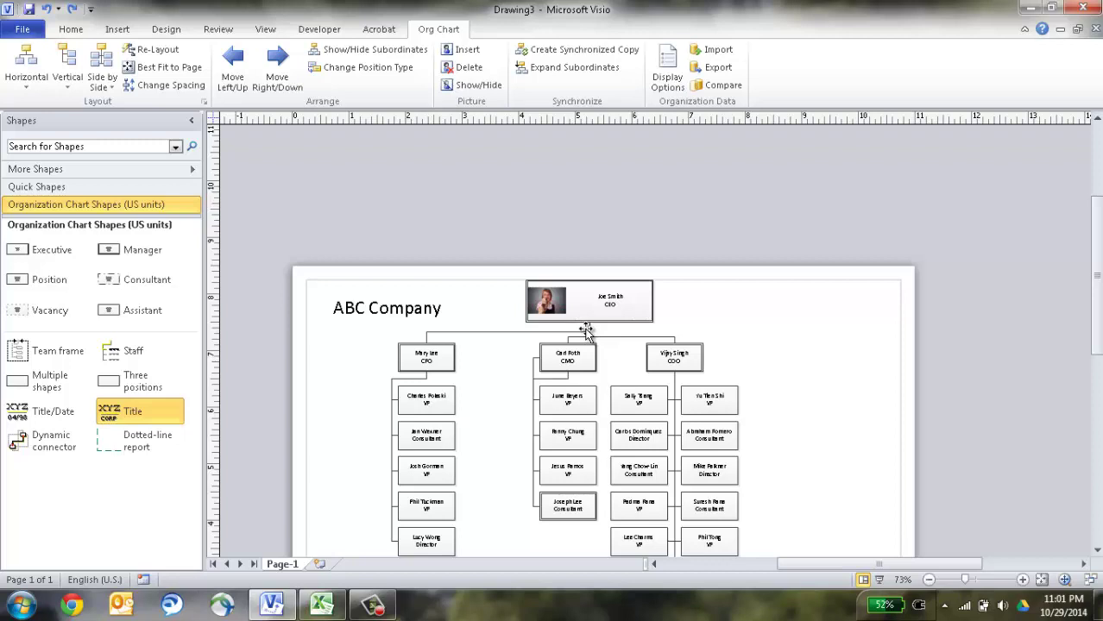
click(166, 52)
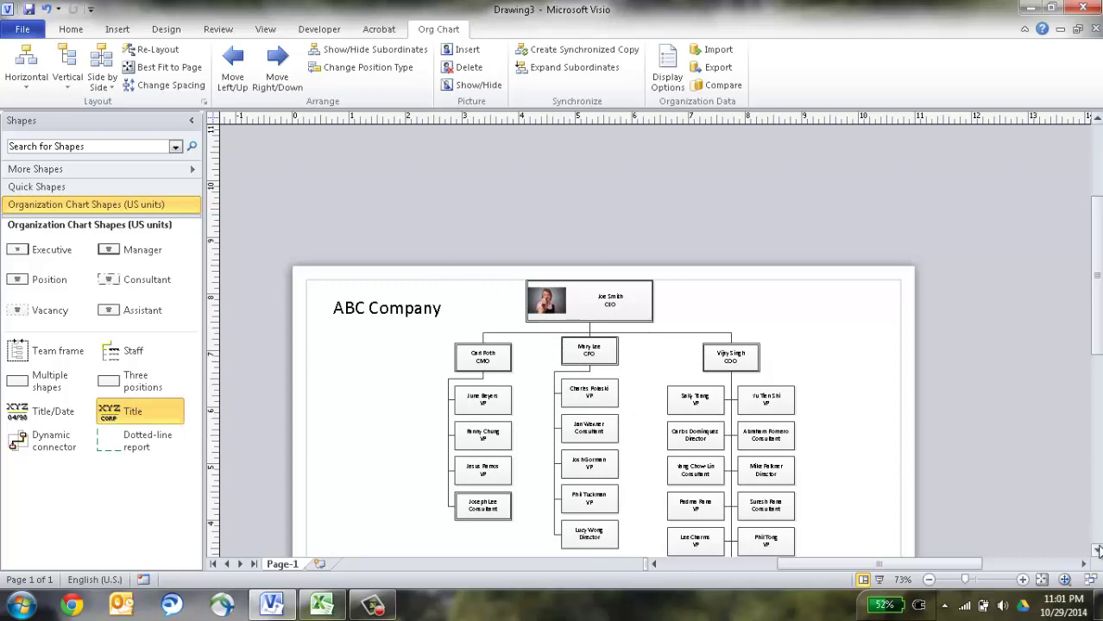
click(1097, 549)
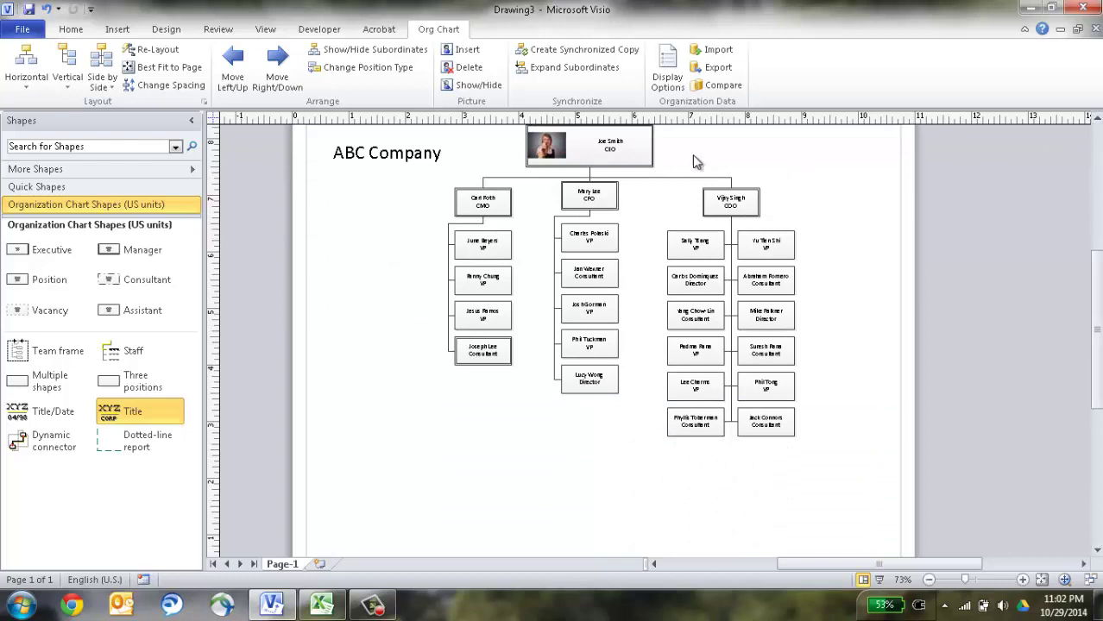
click(473, 195)
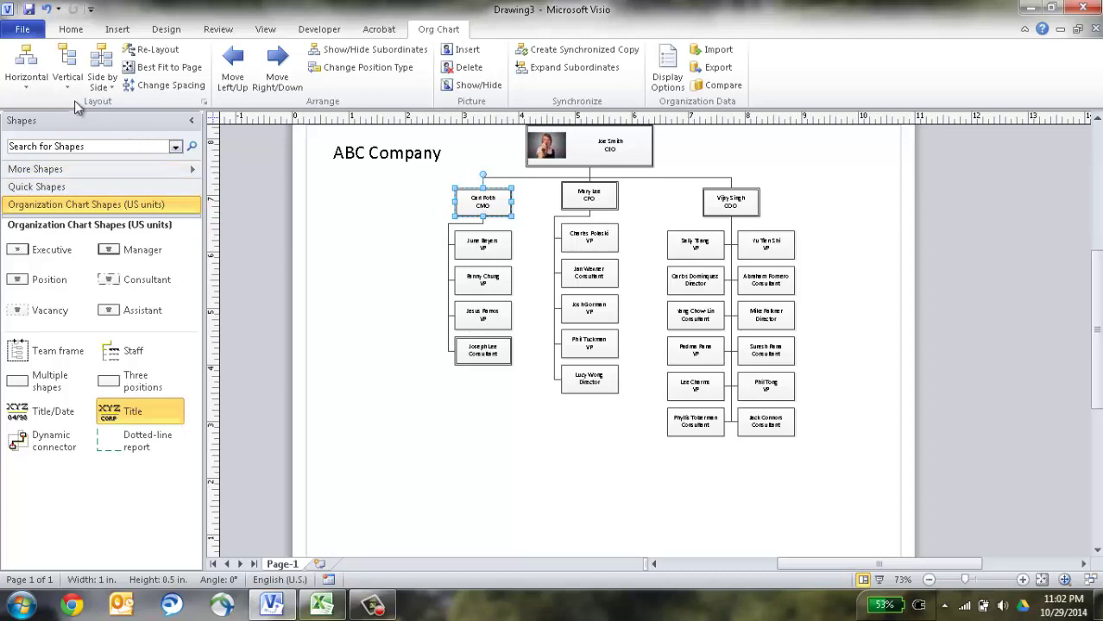
Try Horizontal Center, then give the CMO's team a Vertical Left layout and Best Fit to Page.
click(26, 82)
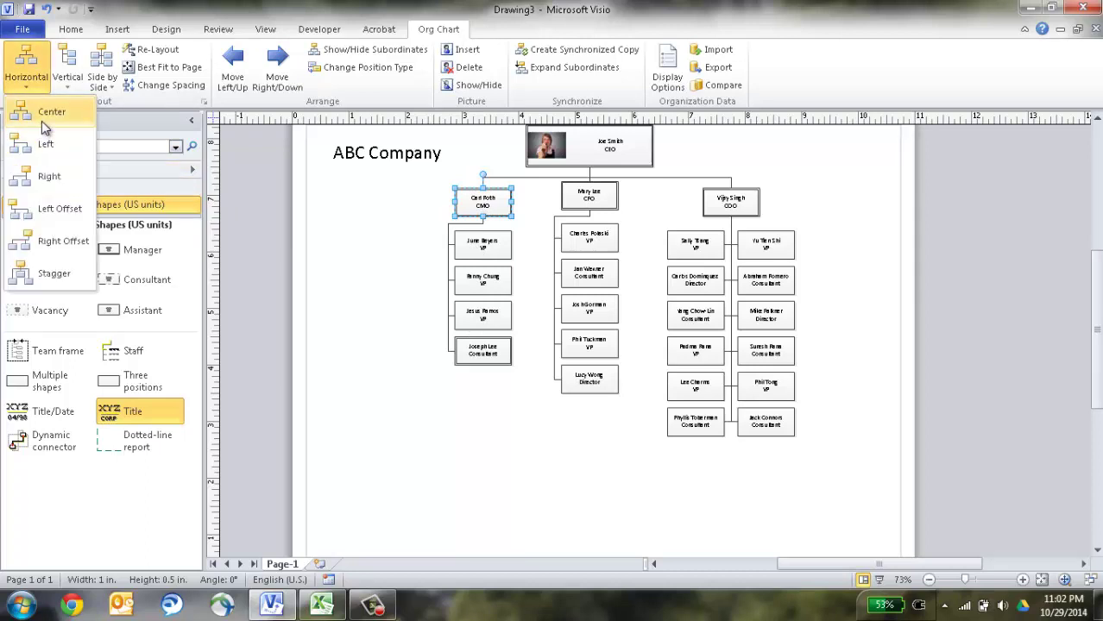
click(43, 121)
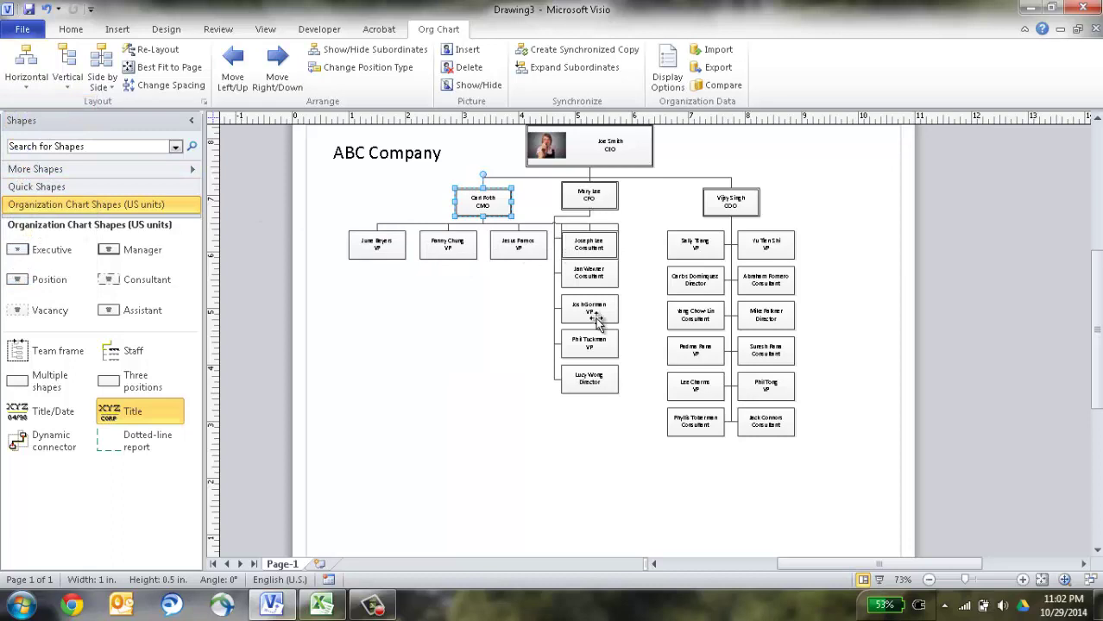
click(67, 65)
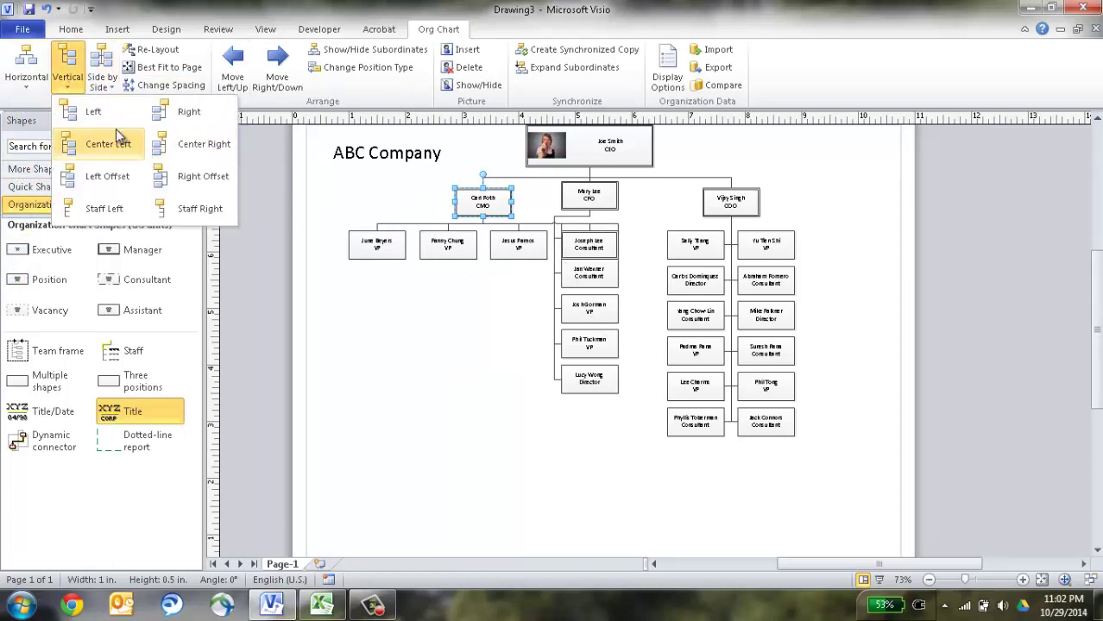
click(88, 113)
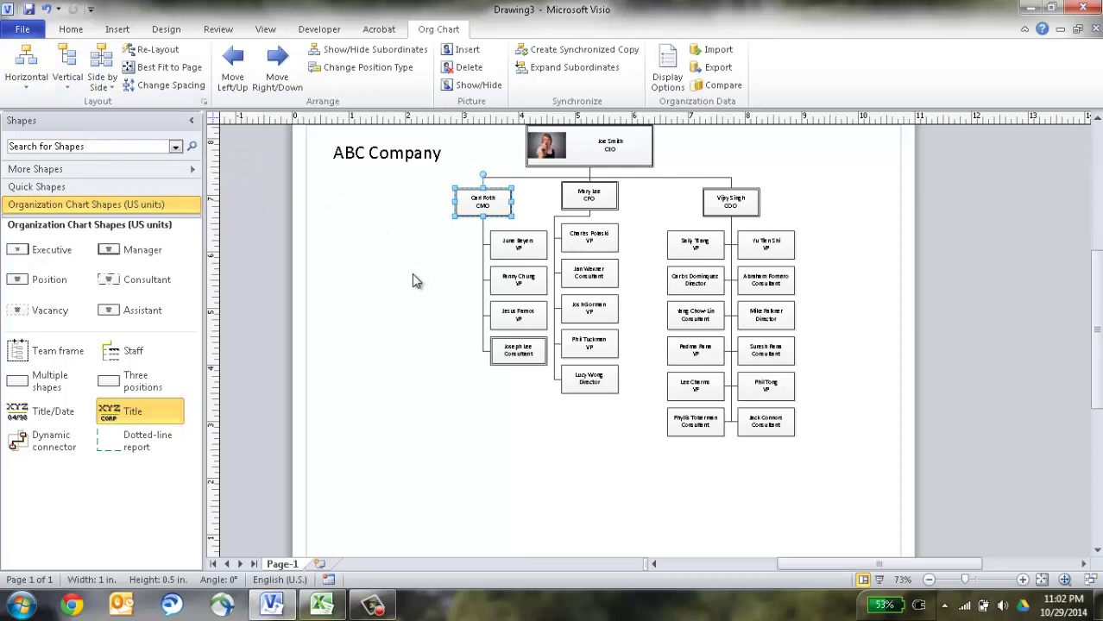
click(175, 73)
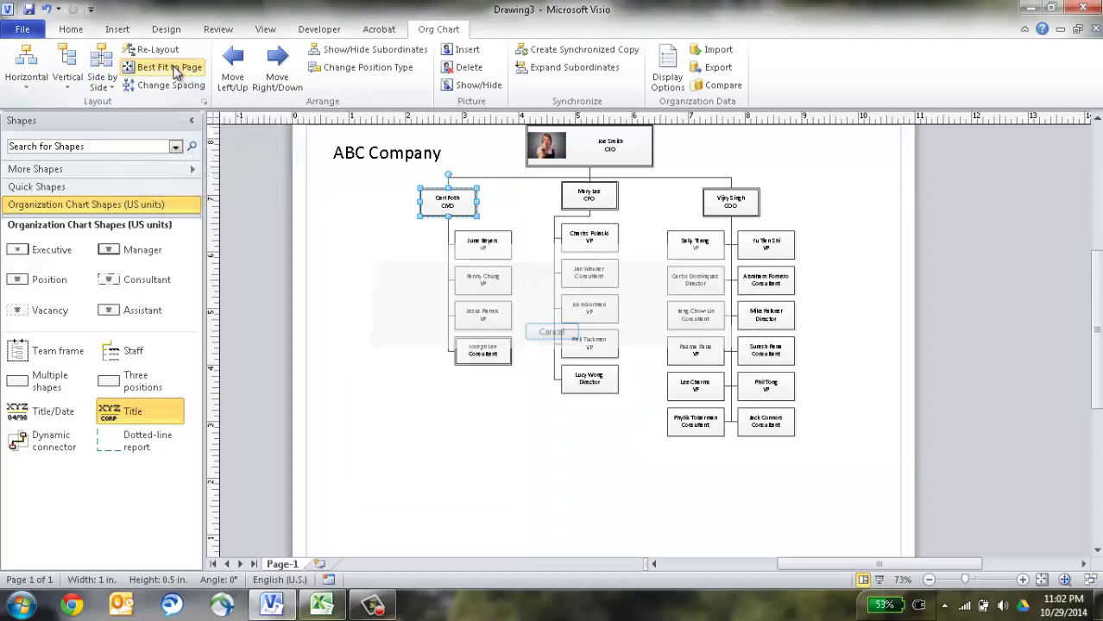
click(414, 306)
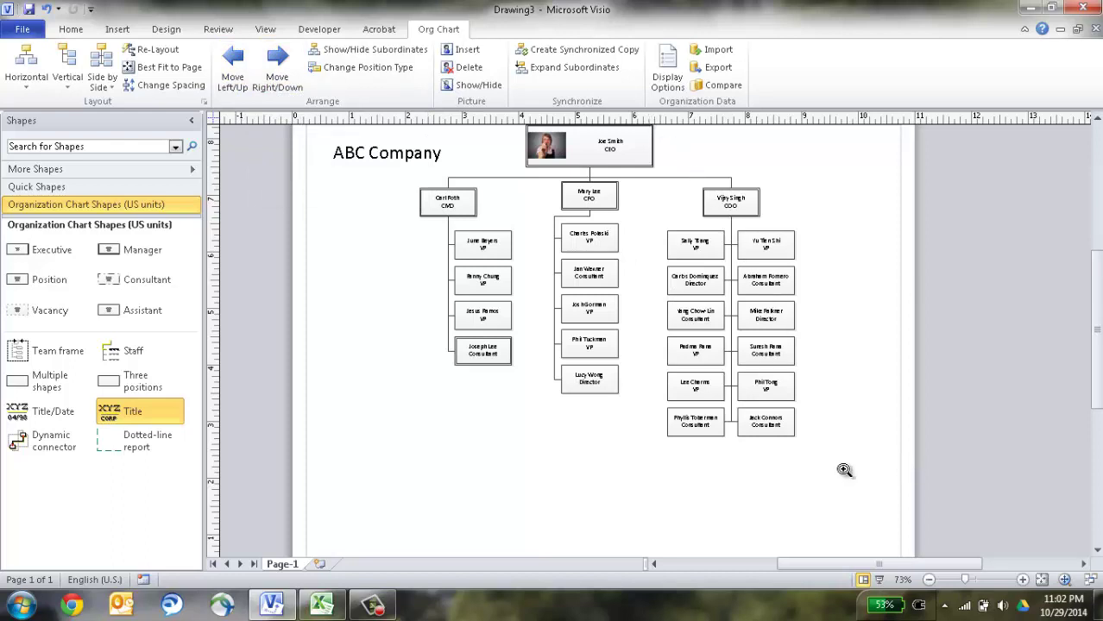
Move the COO's second-row consultant seven places later, down to the last row.
drag(850, 473, 628, 156)
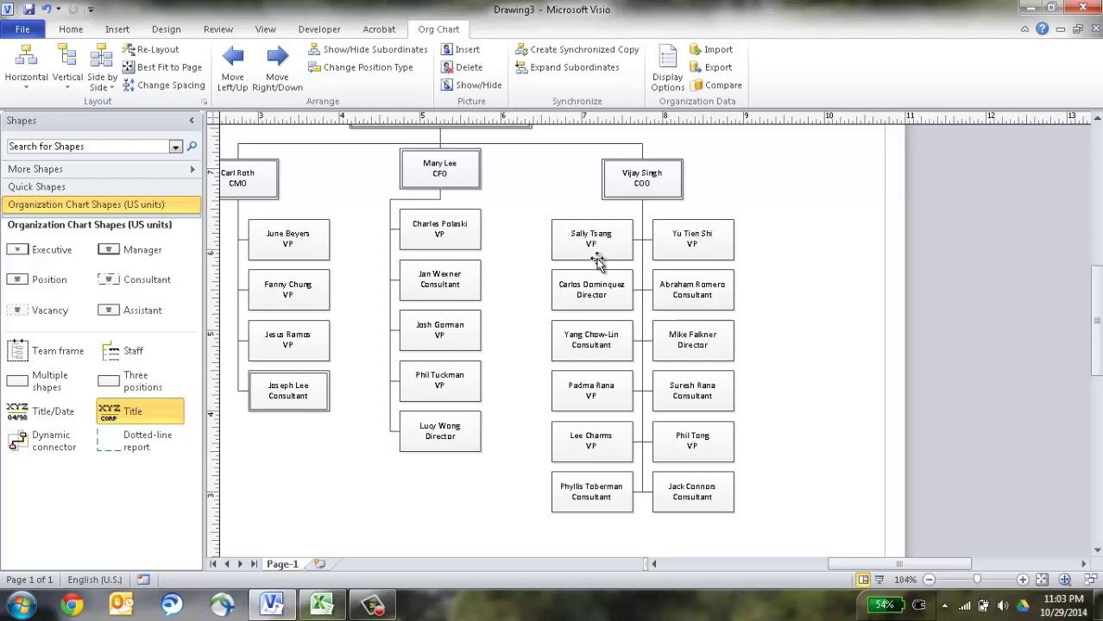
click(704, 292)
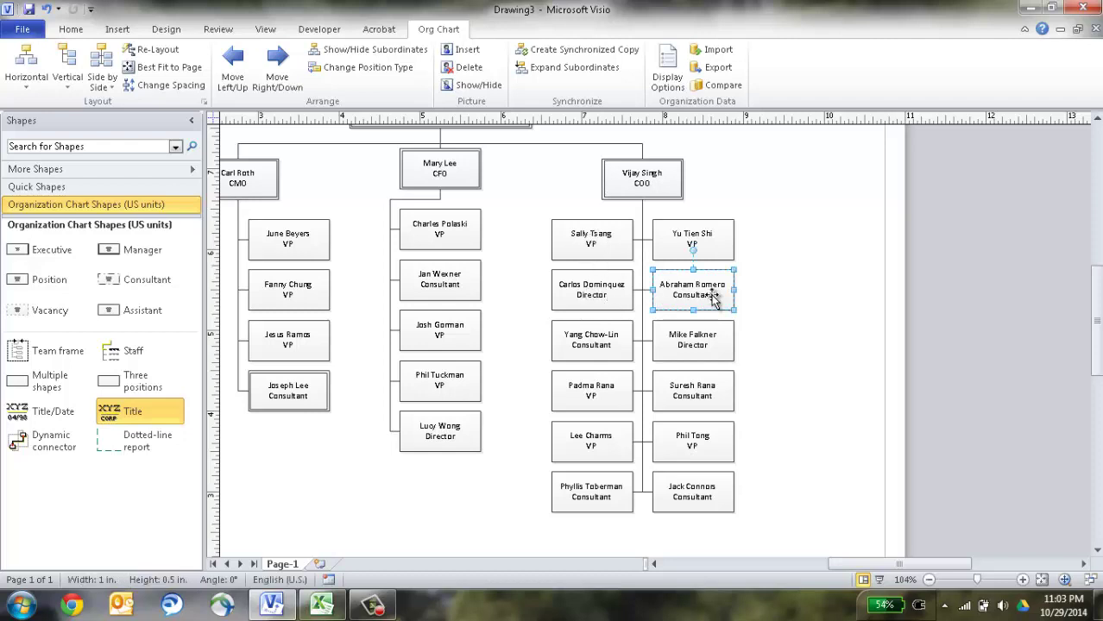
click(278, 68)
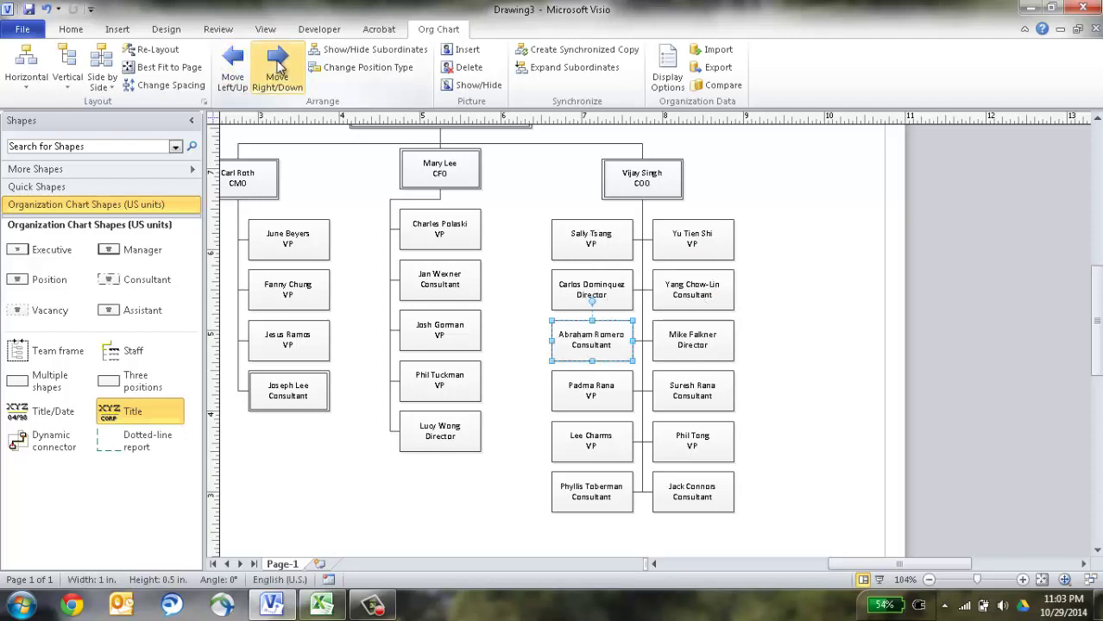
click(279, 68)
click(278, 68)
click(279, 68)
click(279, 68)
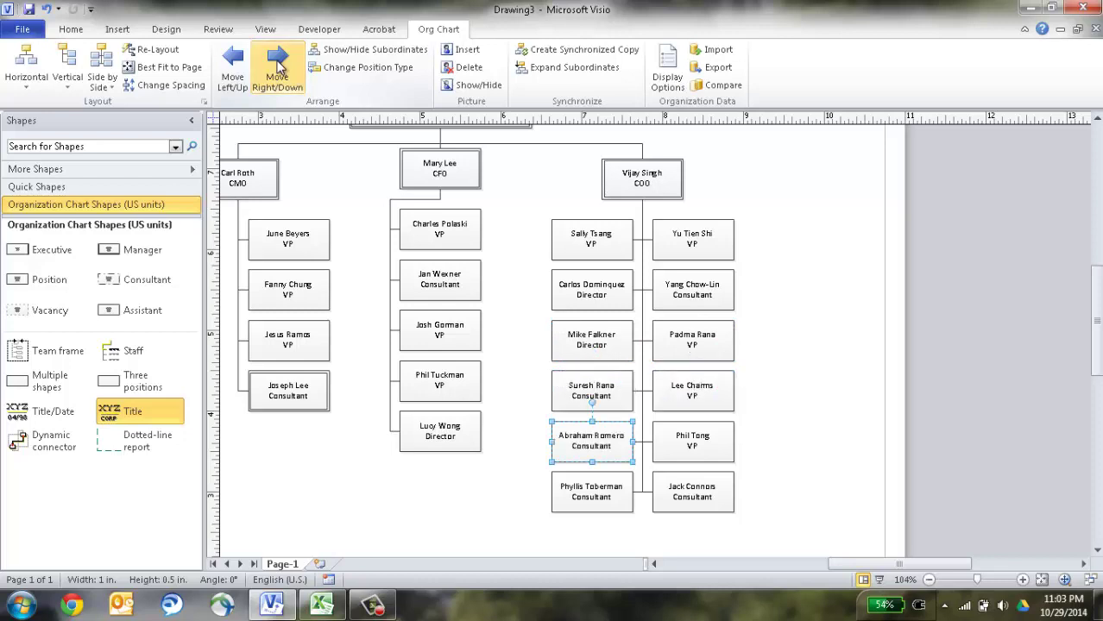
click(279, 68)
click(279, 68)
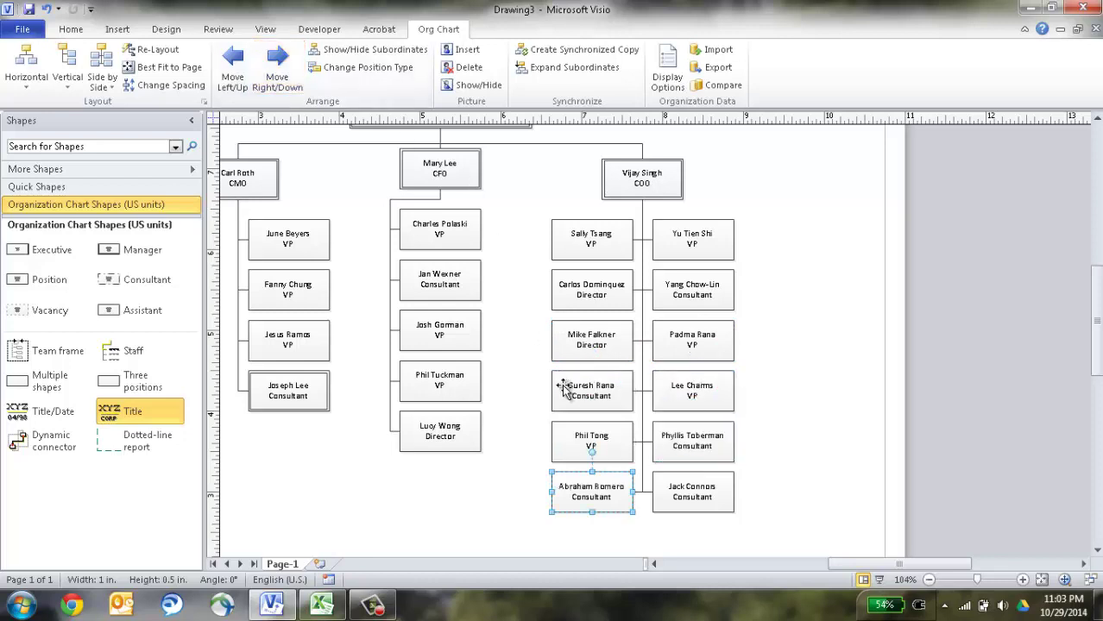
Move the COO's fifth-row VP six places earlier, up to the second row.
click(594, 437)
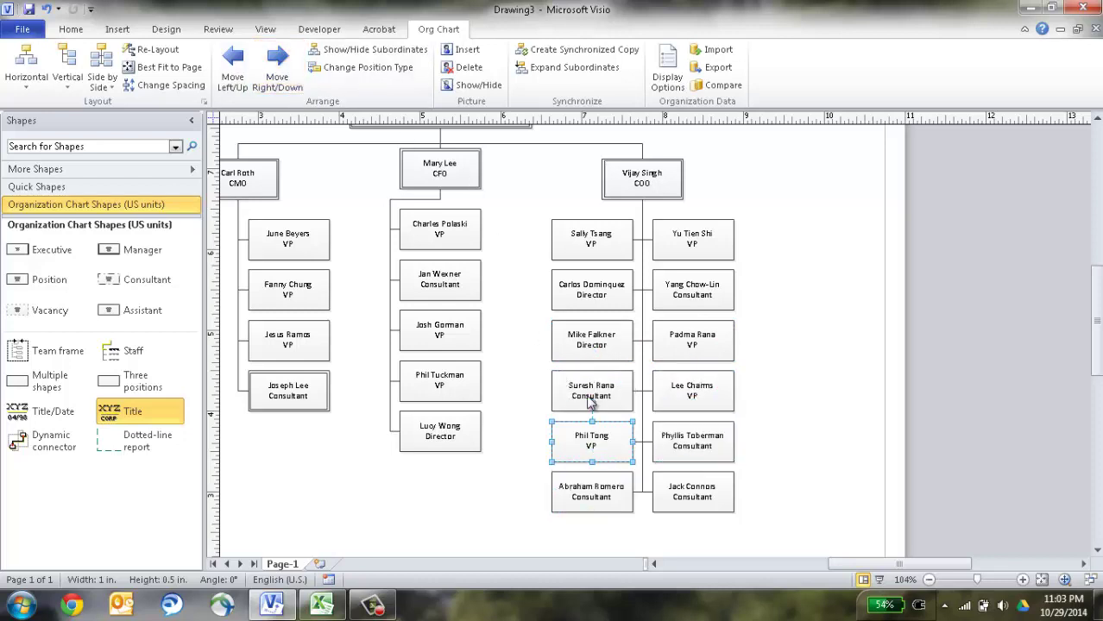
click(246, 76)
click(246, 76)
click(246, 76)
click(246, 76)
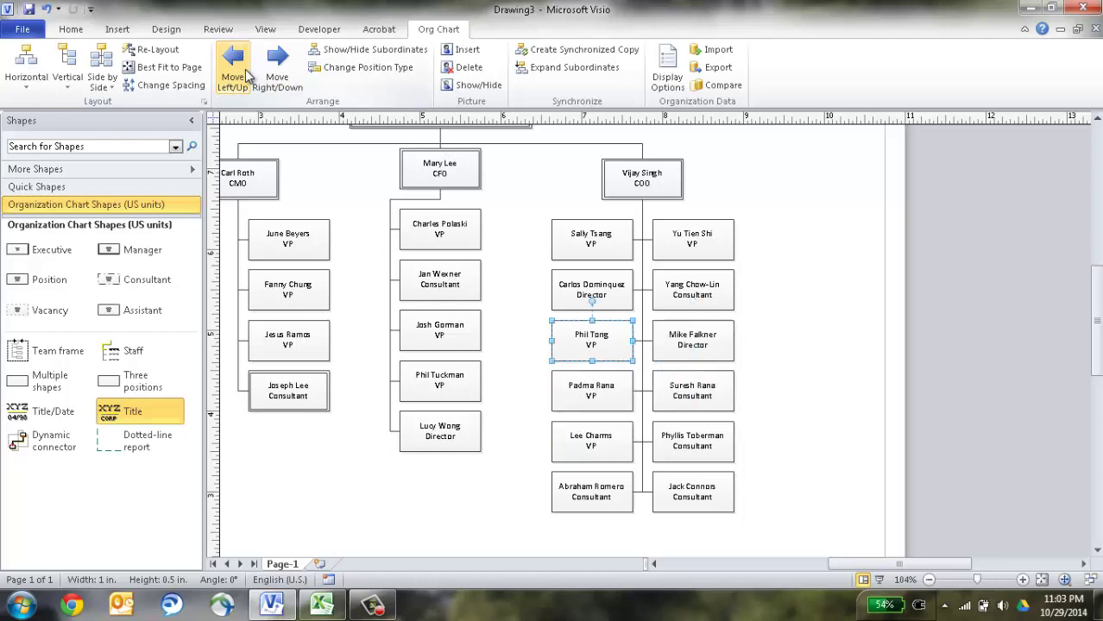
click(246, 76)
click(246, 76)
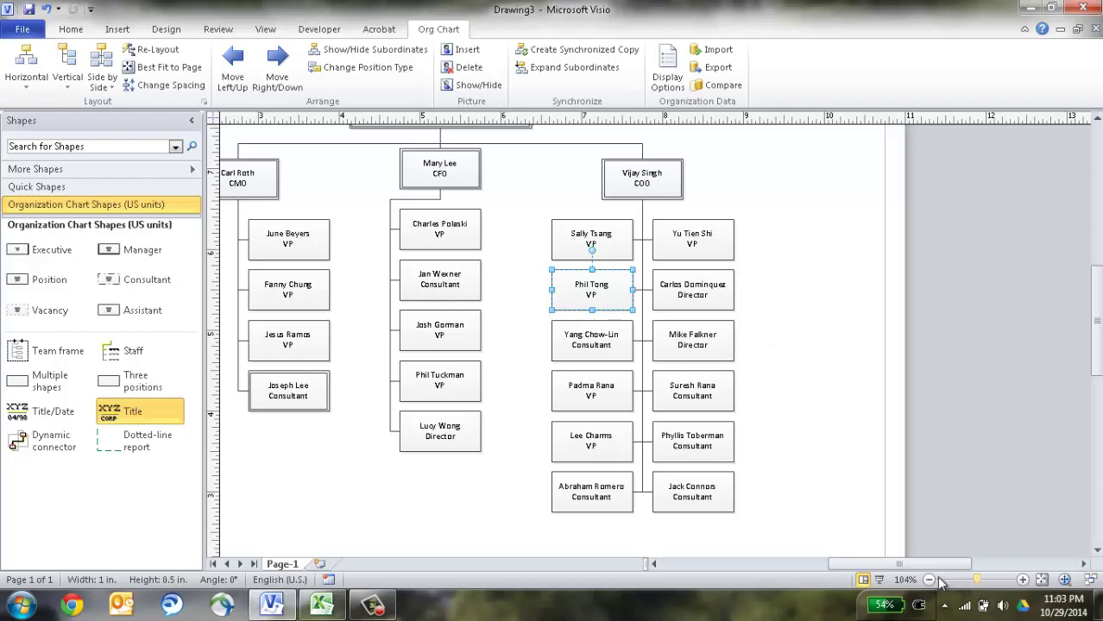
Apply the World background to the page from the Design tab.
click(1042, 580)
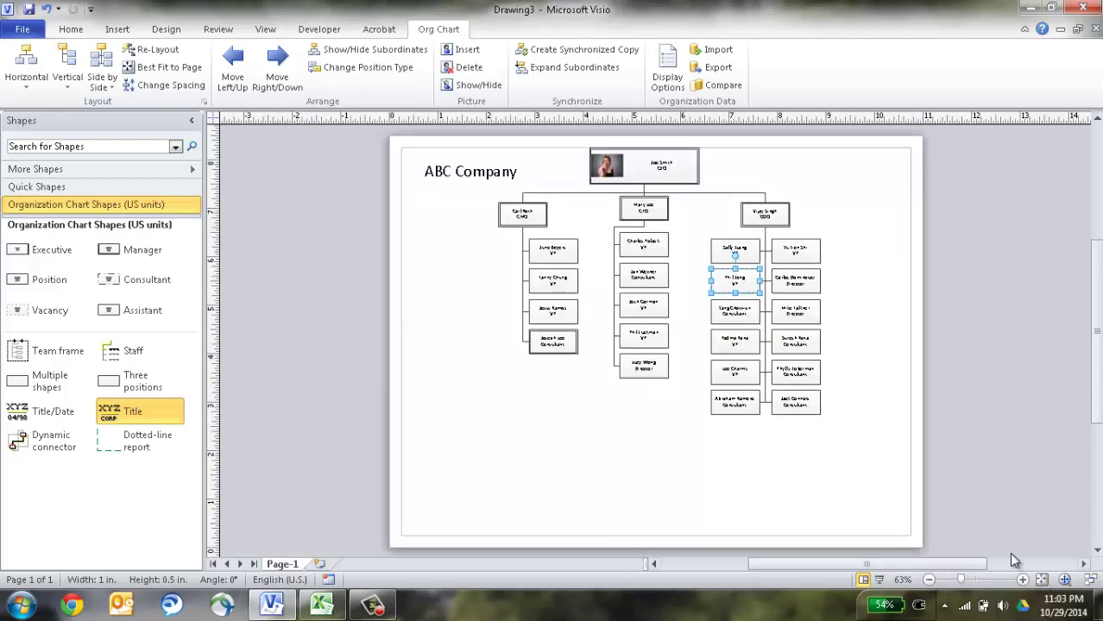
click(166, 30)
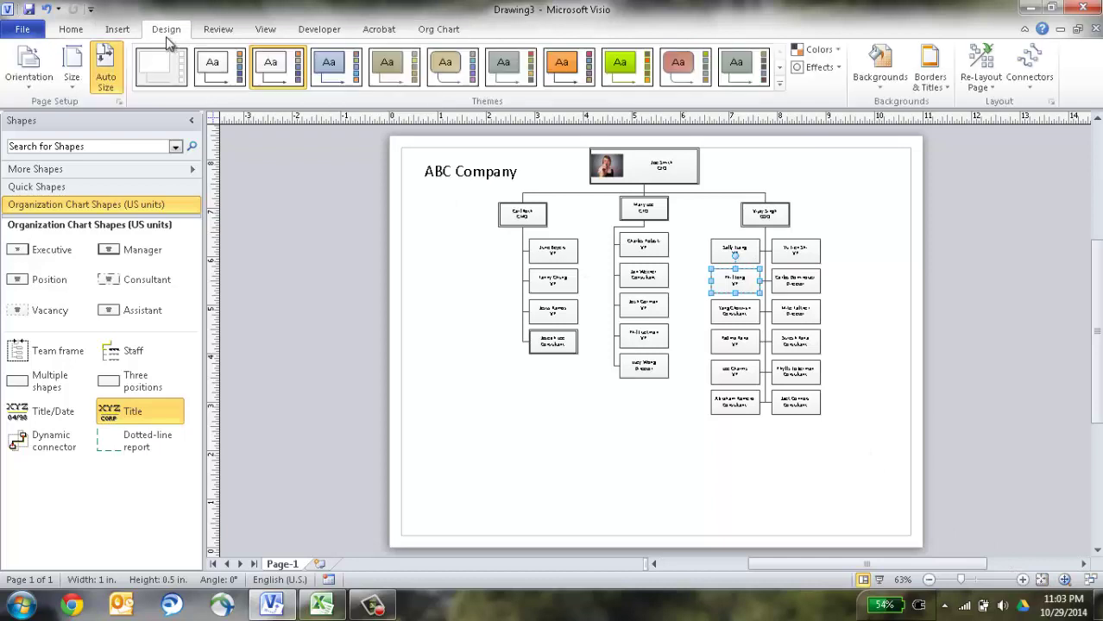
click(874, 89)
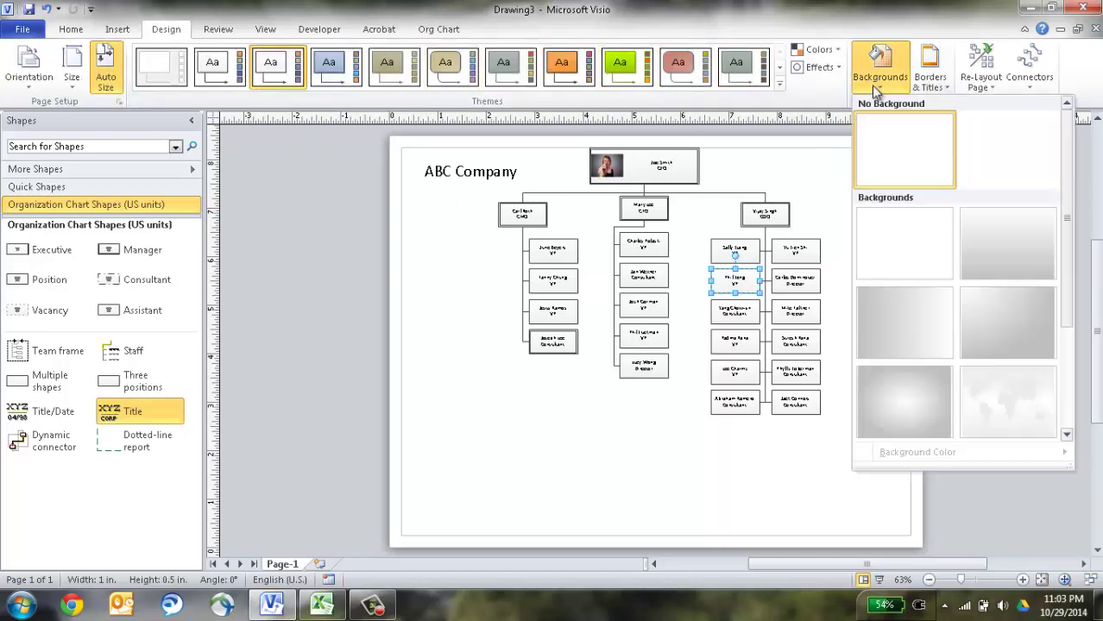
click(1002, 418)
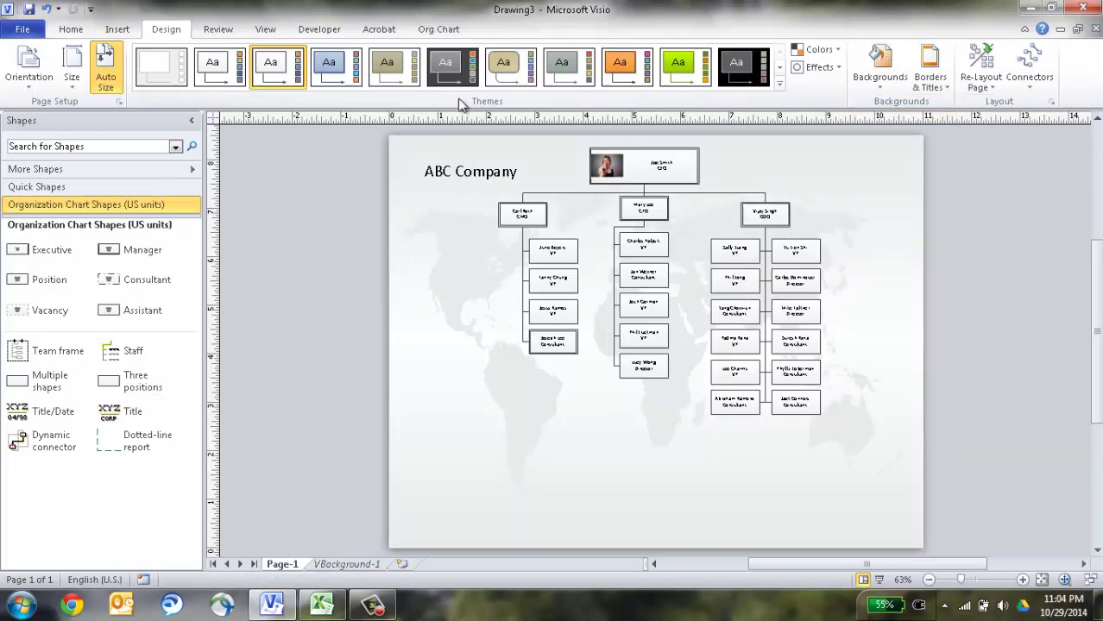
Give the chart a dark-blue theme after briefly trying an orange one.
click(780, 82)
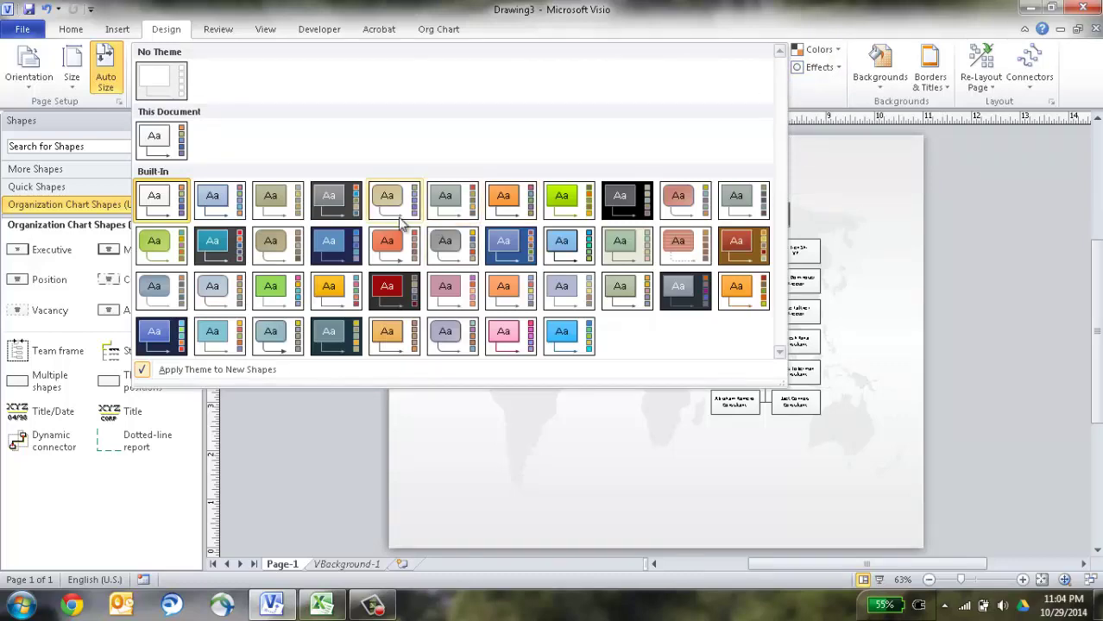
click(394, 245)
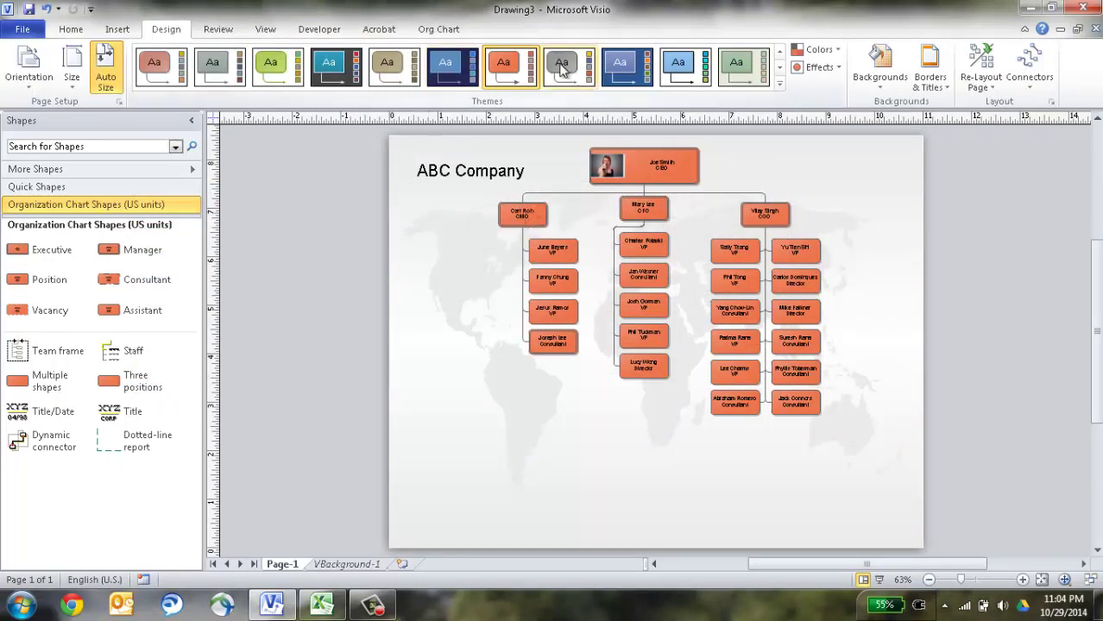
click(615, 64)
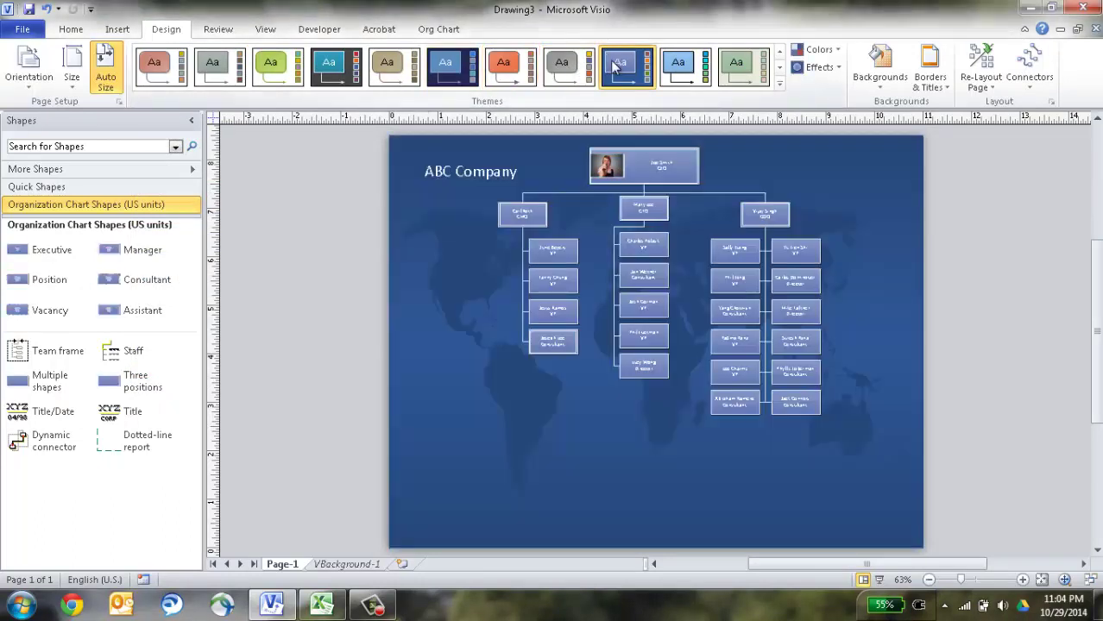